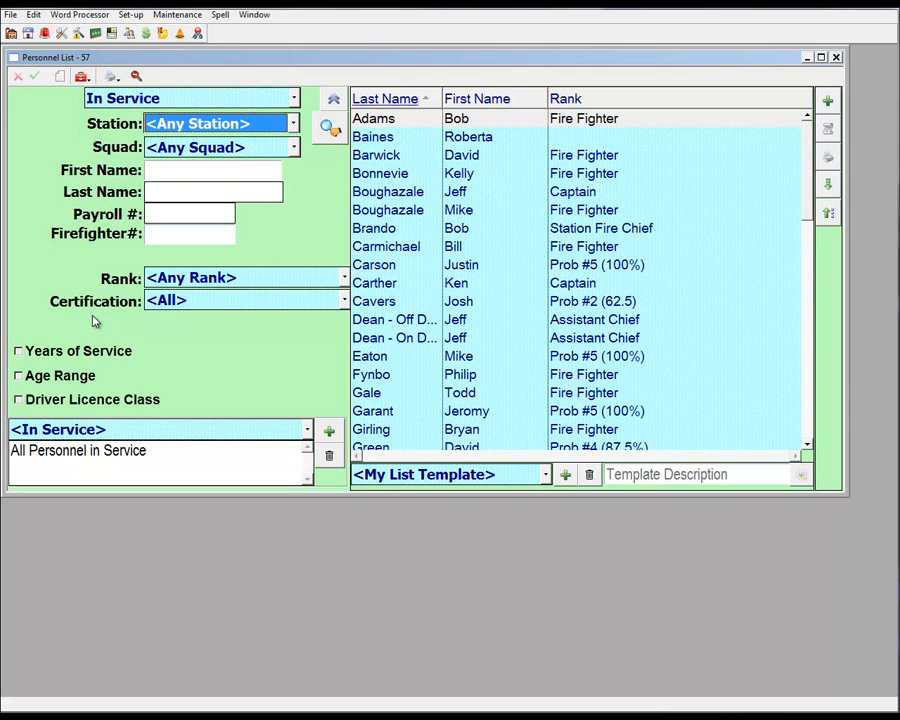
Open the first firefighter's personnel record and review the reminders and the attendance history, including subjects signed off
click(370, 118)
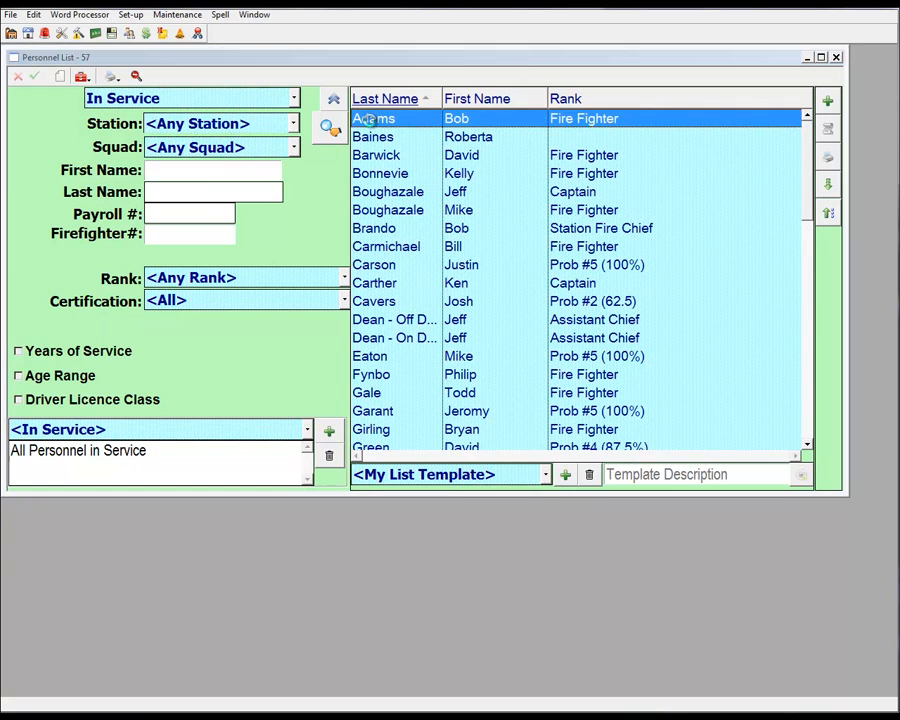
double_click(370, 118)
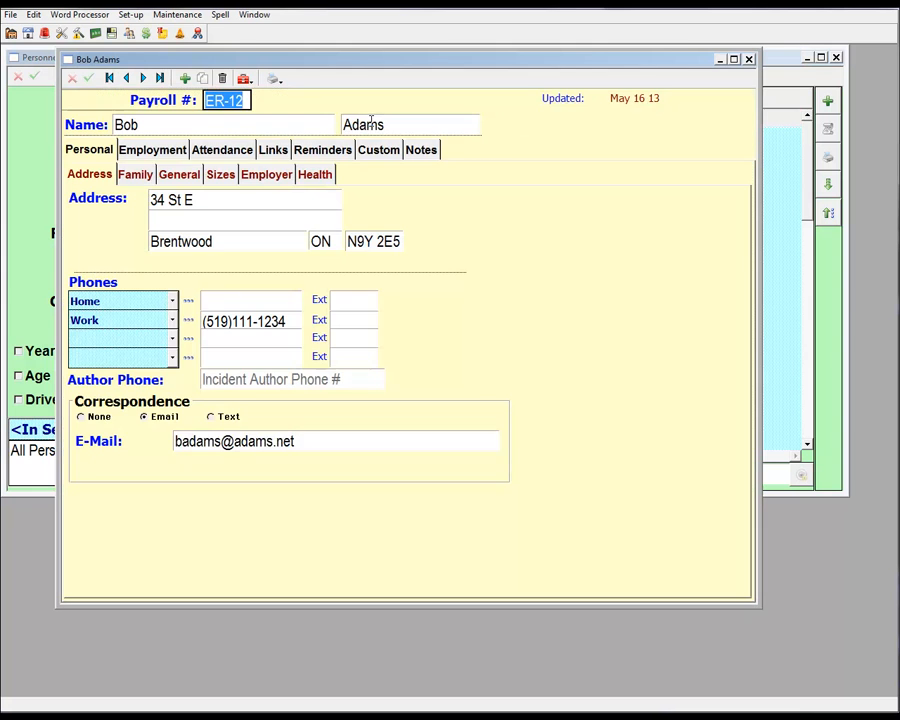
click(307, 153)
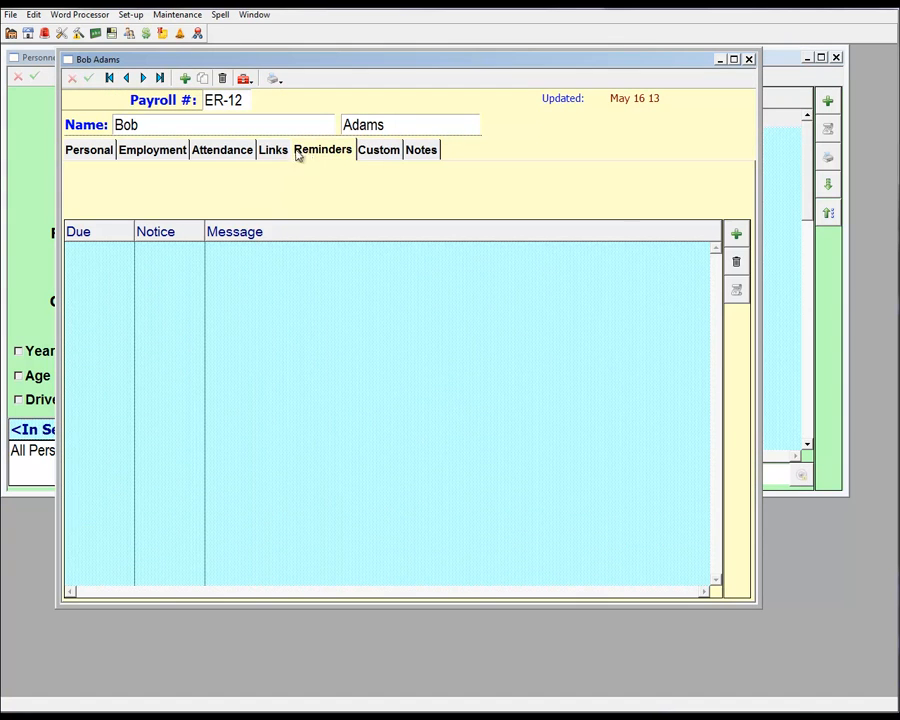
click(234, 153)
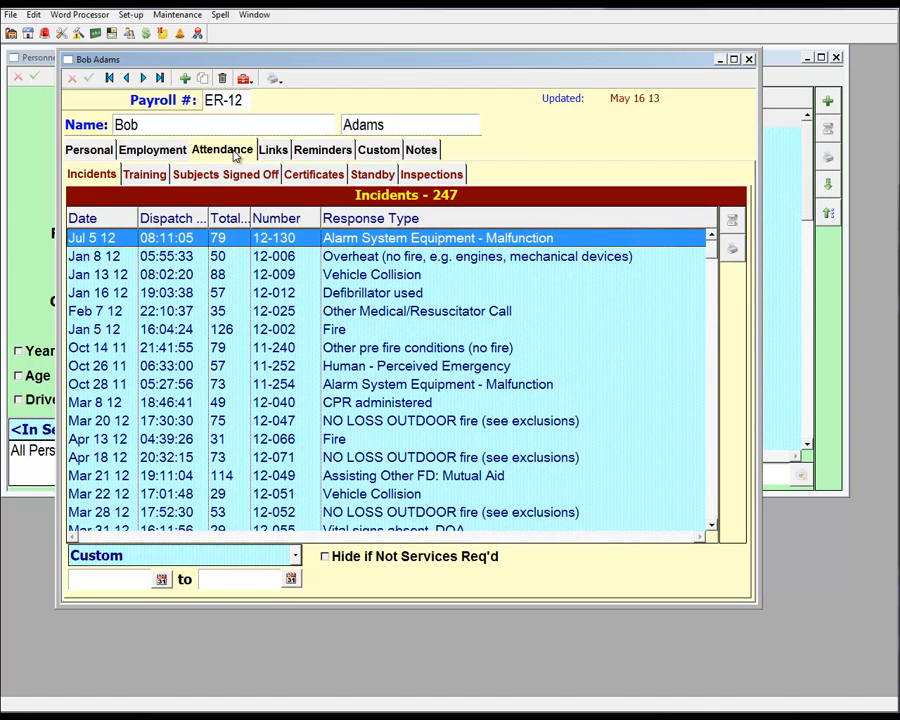
click(292, 176)
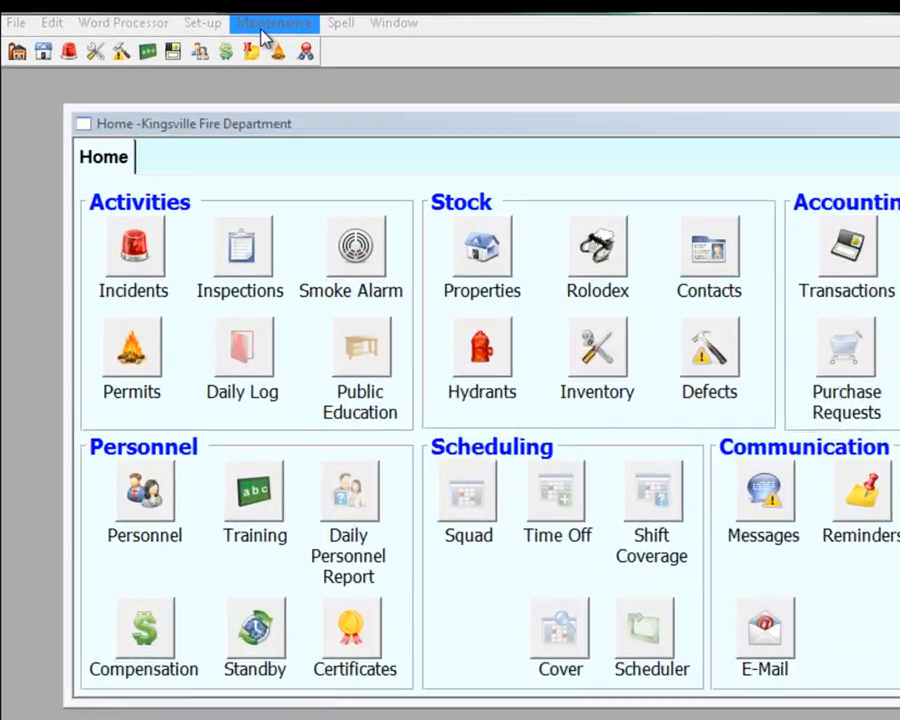
Open the certificate set-up list and add a certificate type titled FF Level 1
click(174, 15)
click(352, 190)
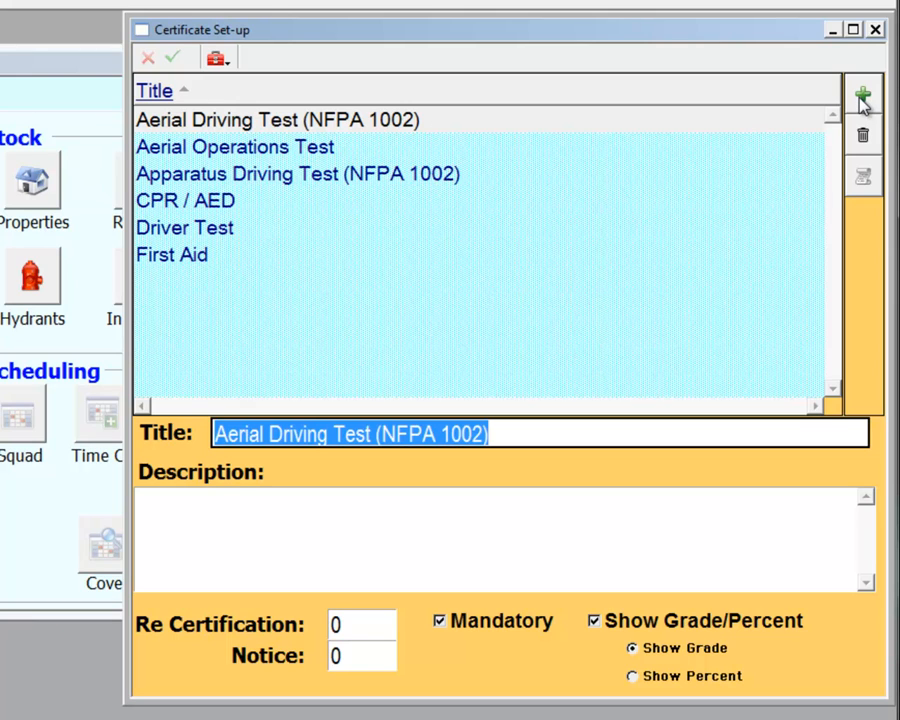
click(548, 434)
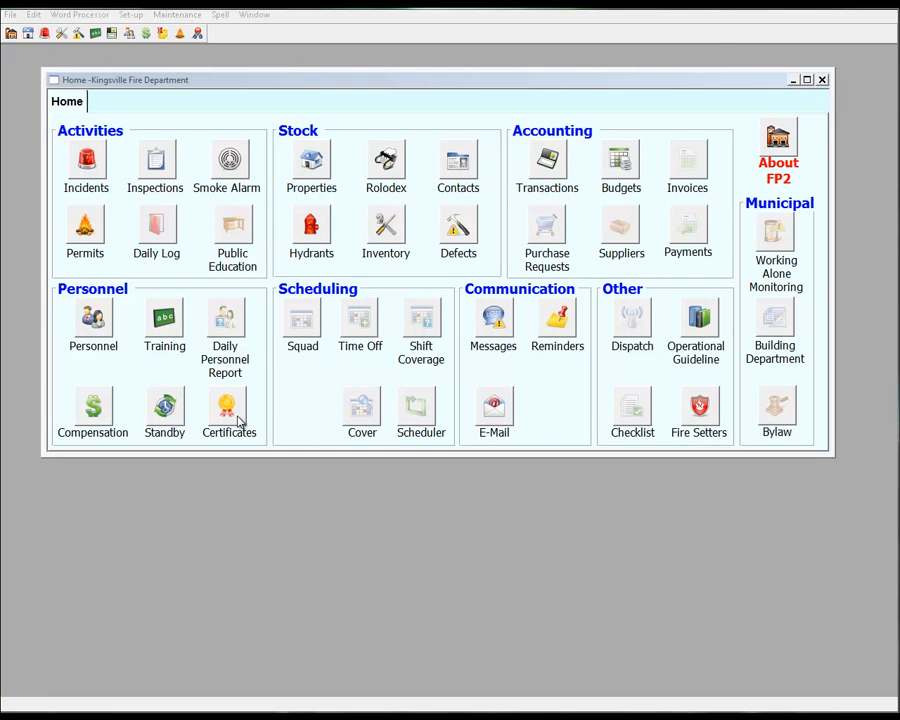
Open the certificates list, check the certificate titles available for filtering, and search for certificates with no completion date
click(230, 410)
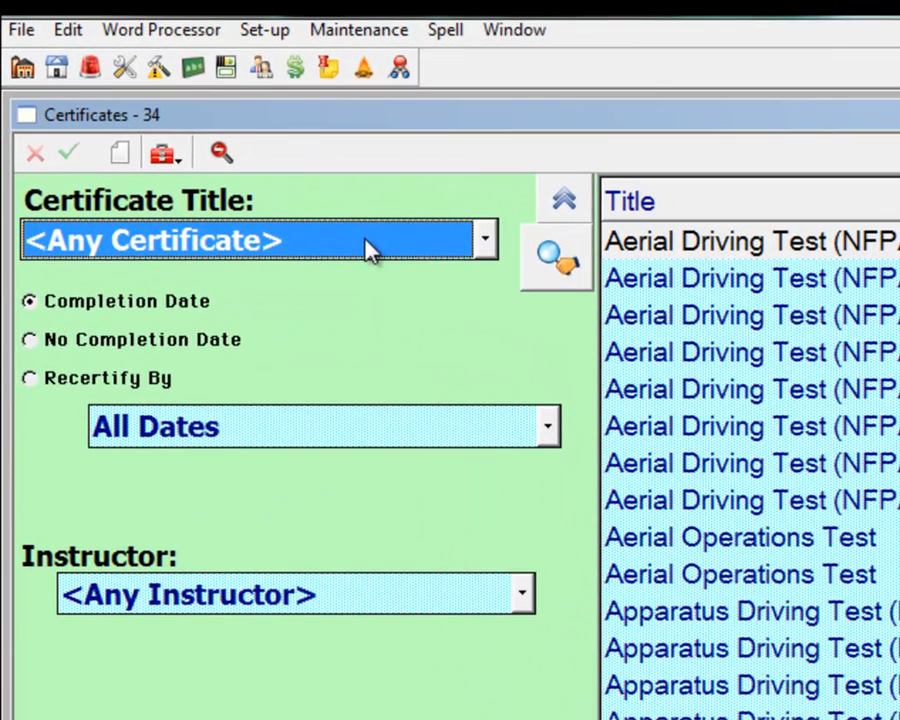
click(371, 250)
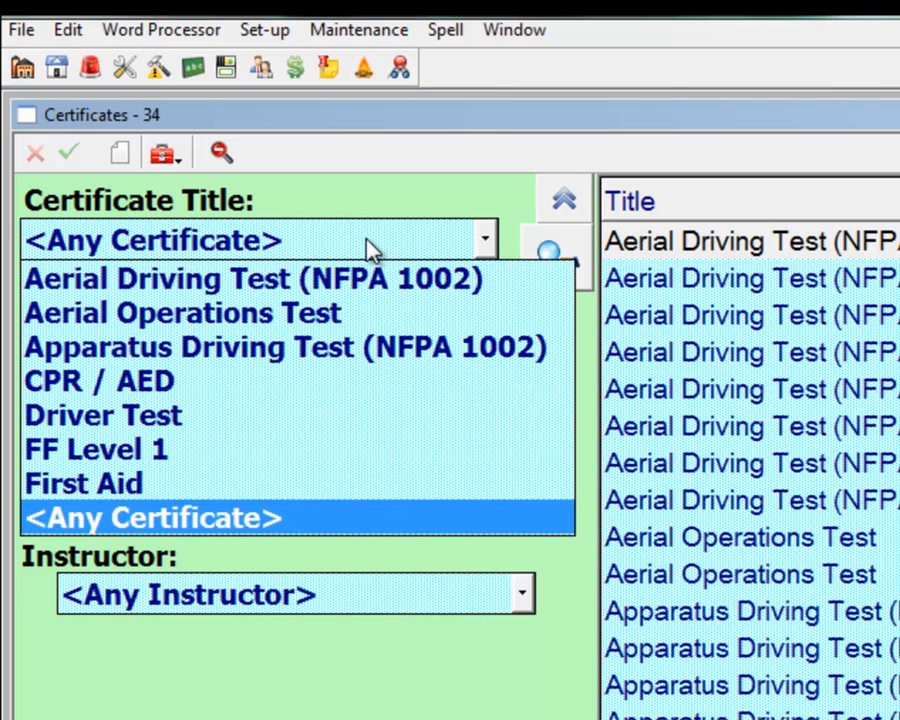
click(370, 247)
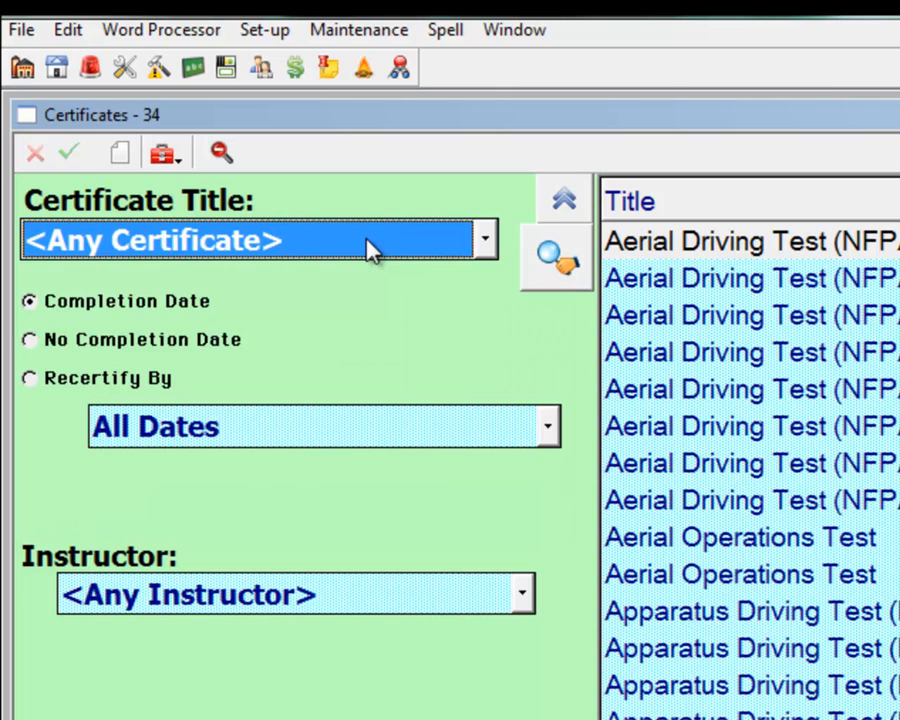
click(175, 345)
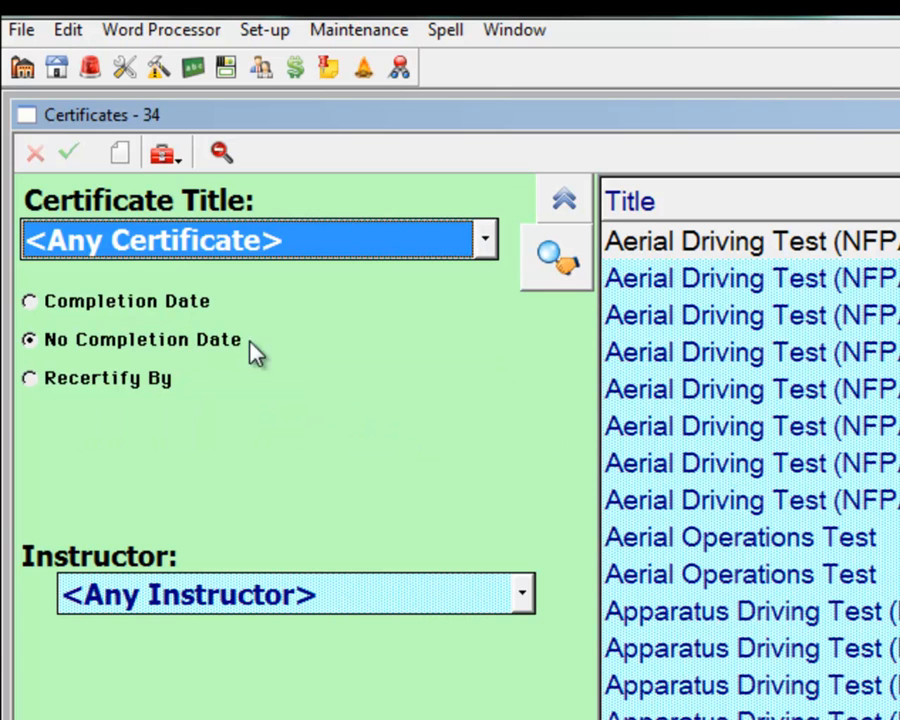
click(556, 260)
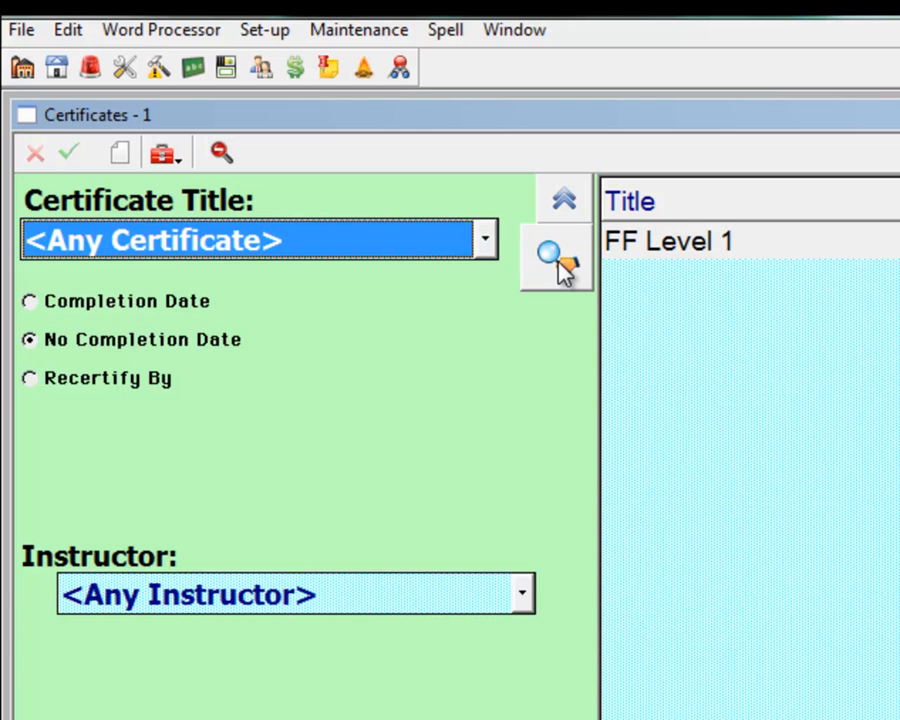
Search for certificates with a recertify-by date in Last Year, and check the instructor filter choices
click(135, 390)
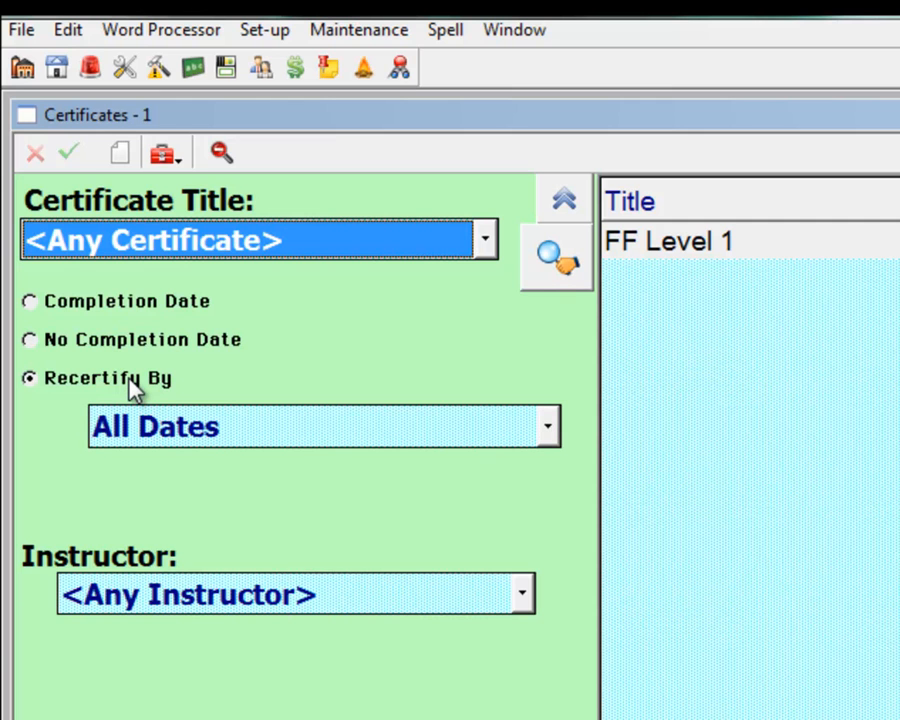
click(220, 450)
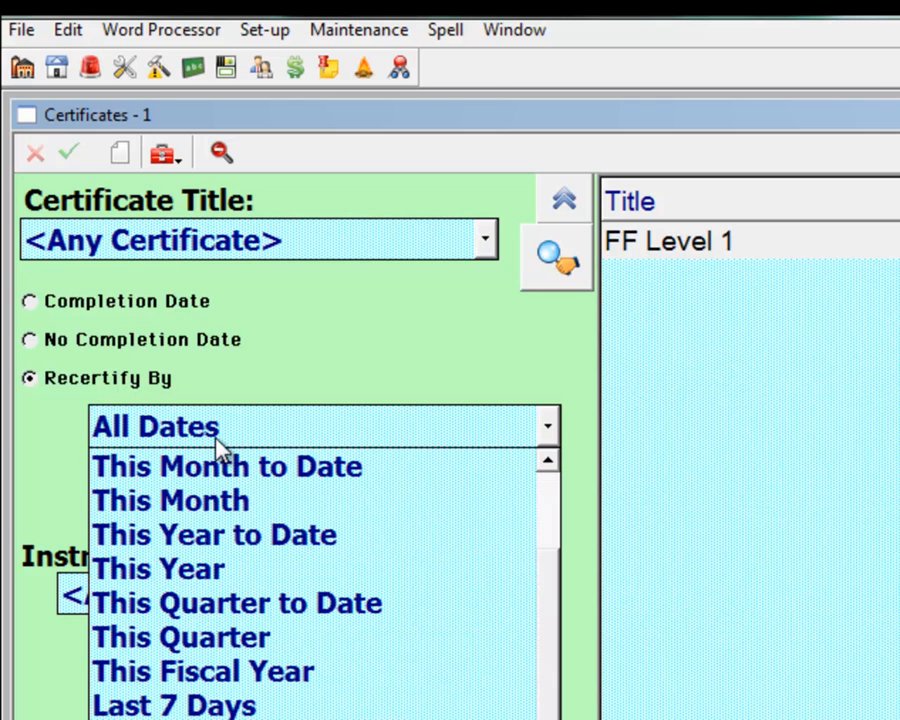
click(215, 718)
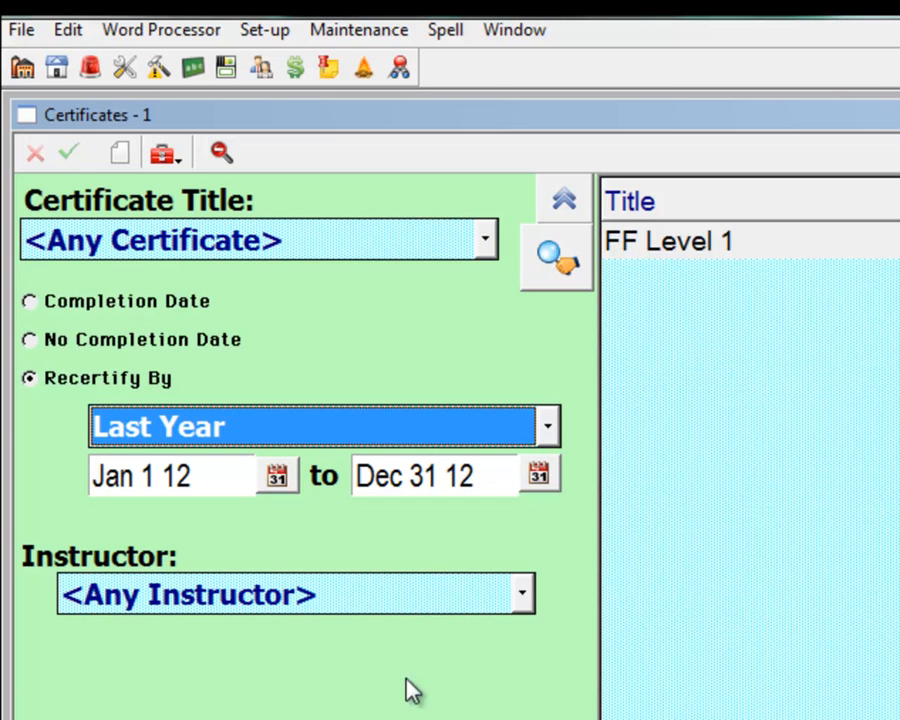
click(552, 281)
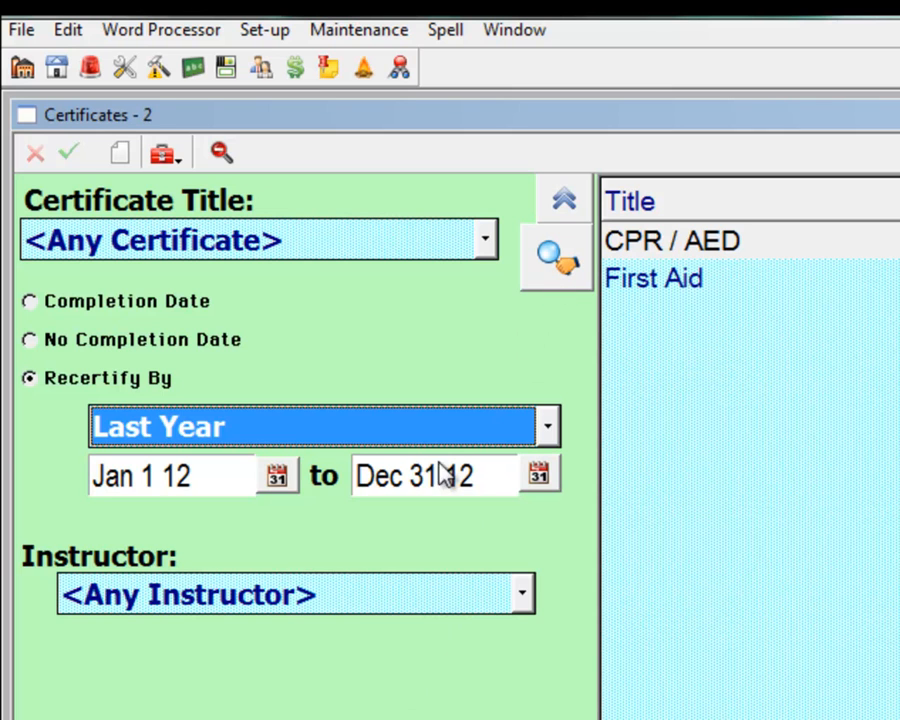
click(283, 600)
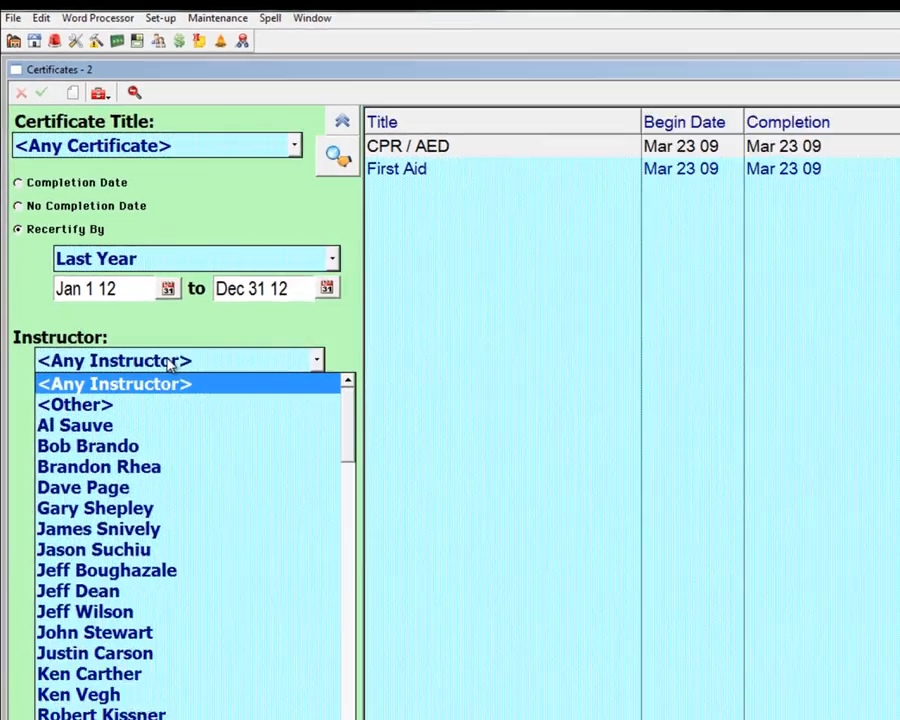
click(283, 596)
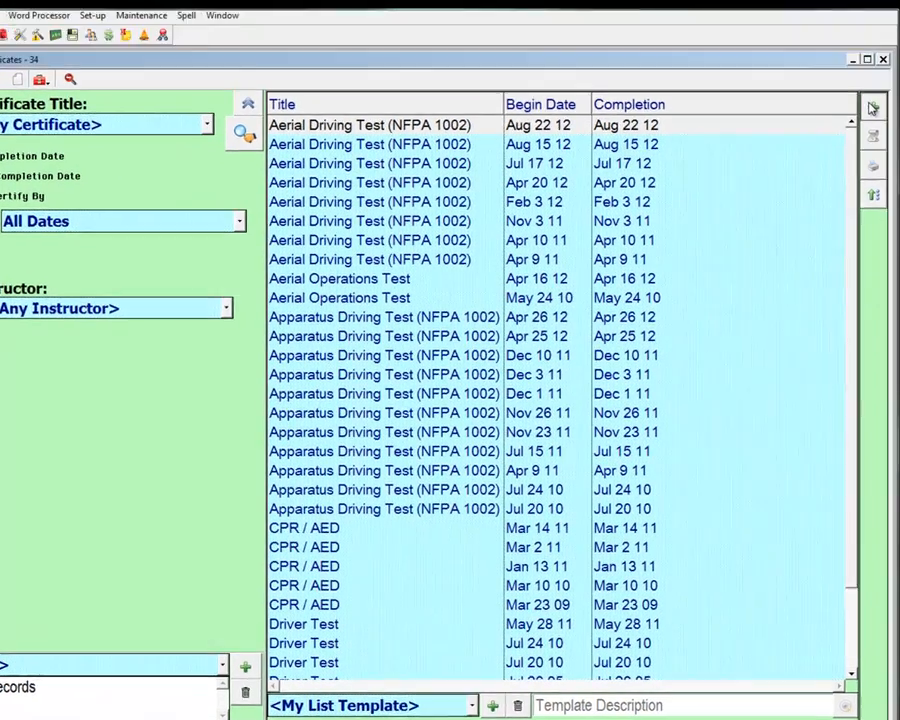
Create a new certificate record and set its certificate type to CPR / AED
click(873, 103)
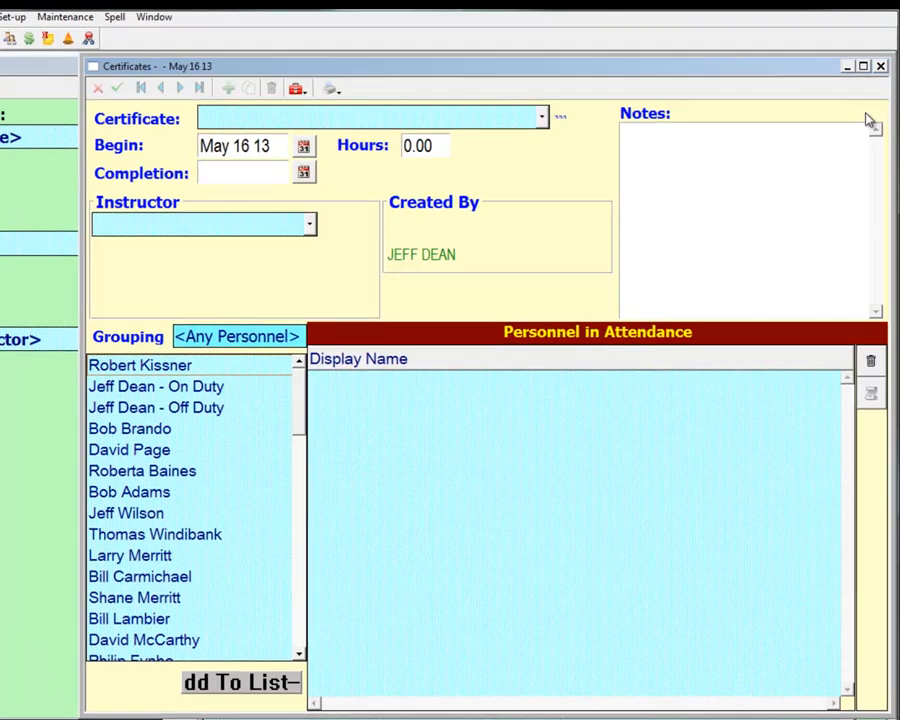
click(488, 120)
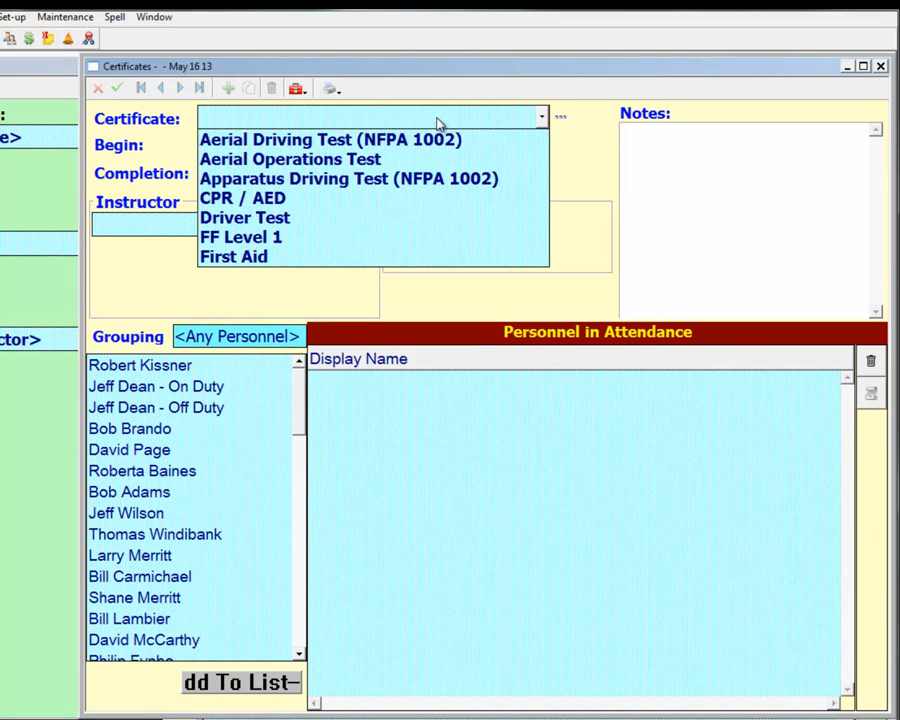
click(238, 199)
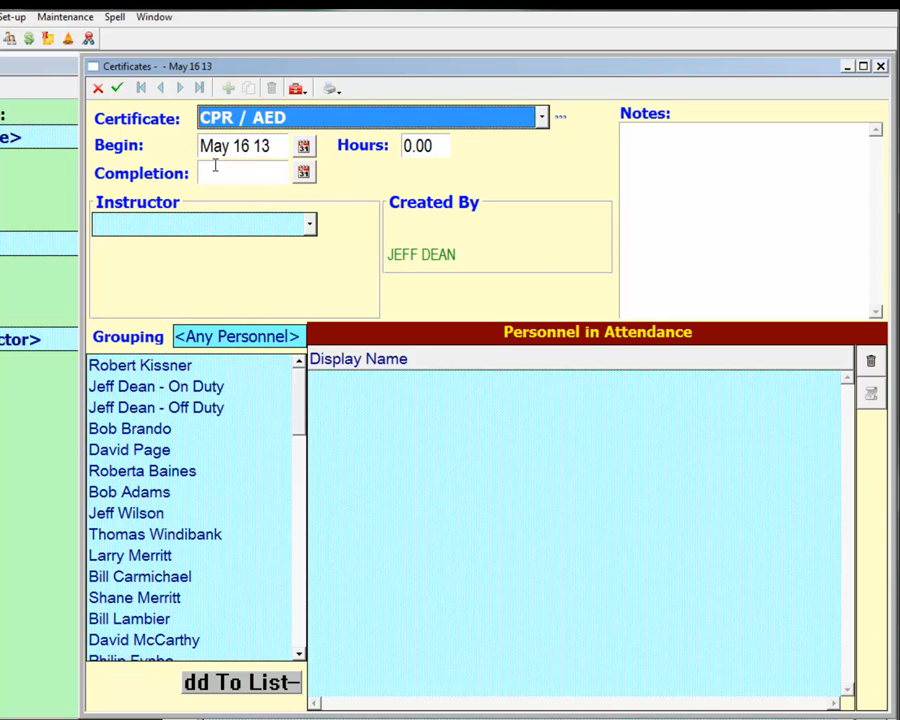
Set the certificate's completion date to May 17 13 and its hours to 14
click(221, 171)
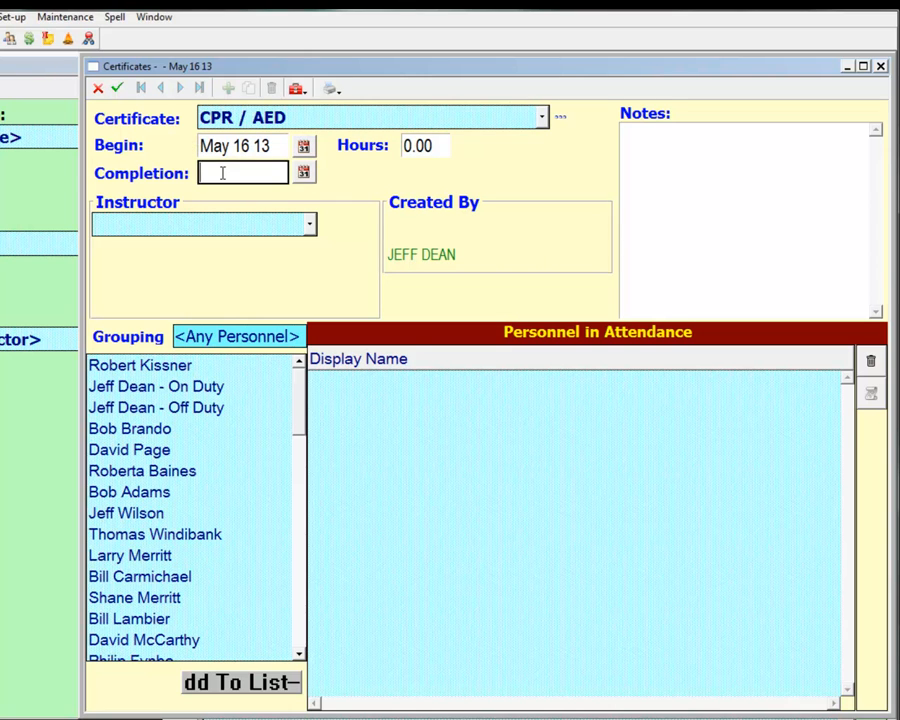
text(17)
key(Return)
click(434, 146)
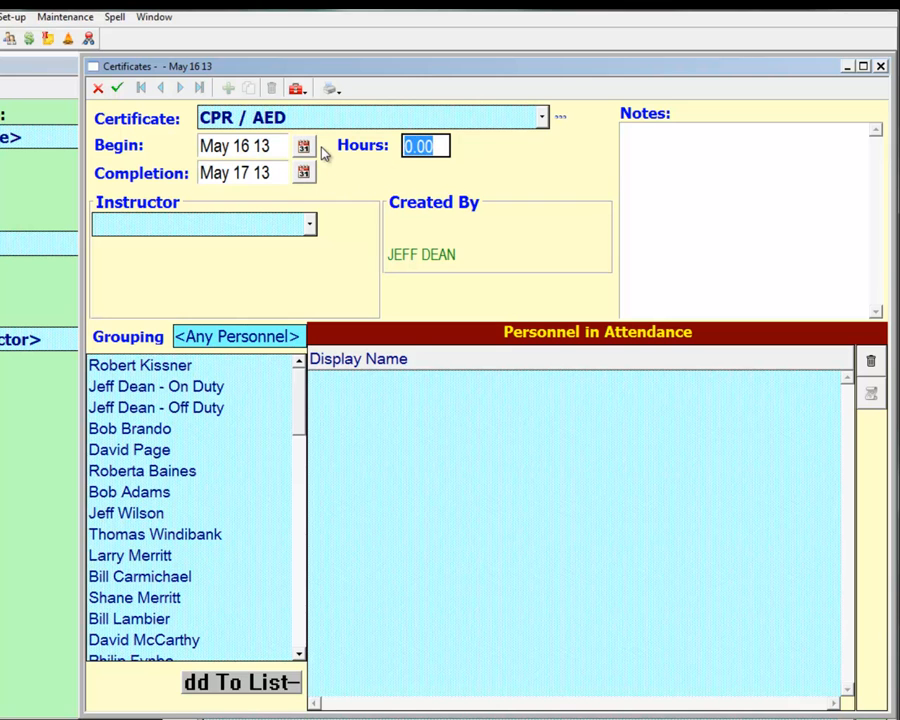
text(14)
key(Return)
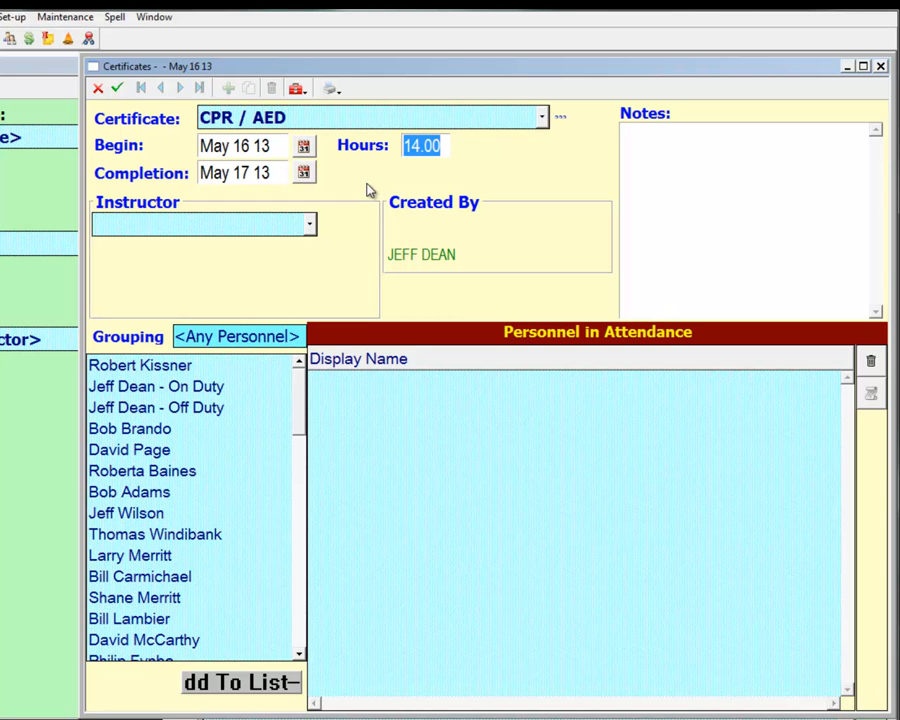
Set the instructor to <Other> and add an outside trainer with order 10, company Red Cross and the trainer's full name
click(308, 224)
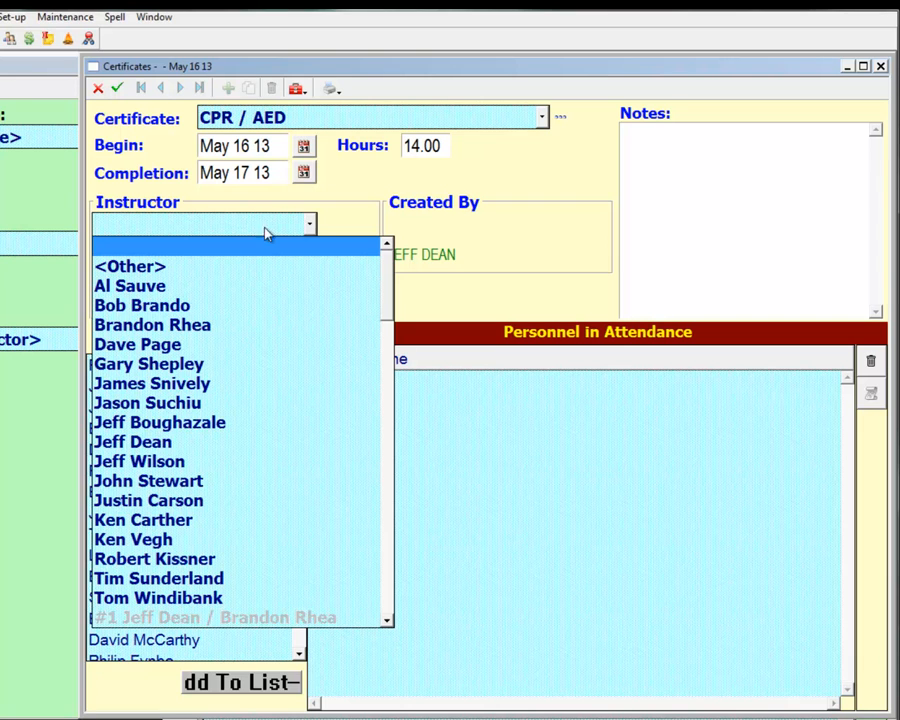
click(250, 264)
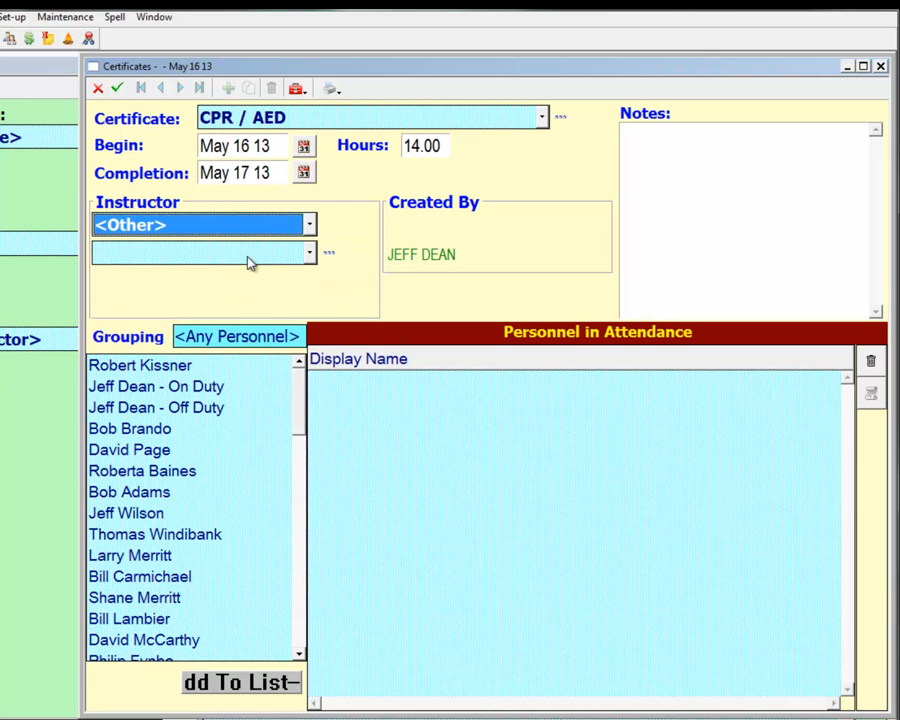
click(330, 255)
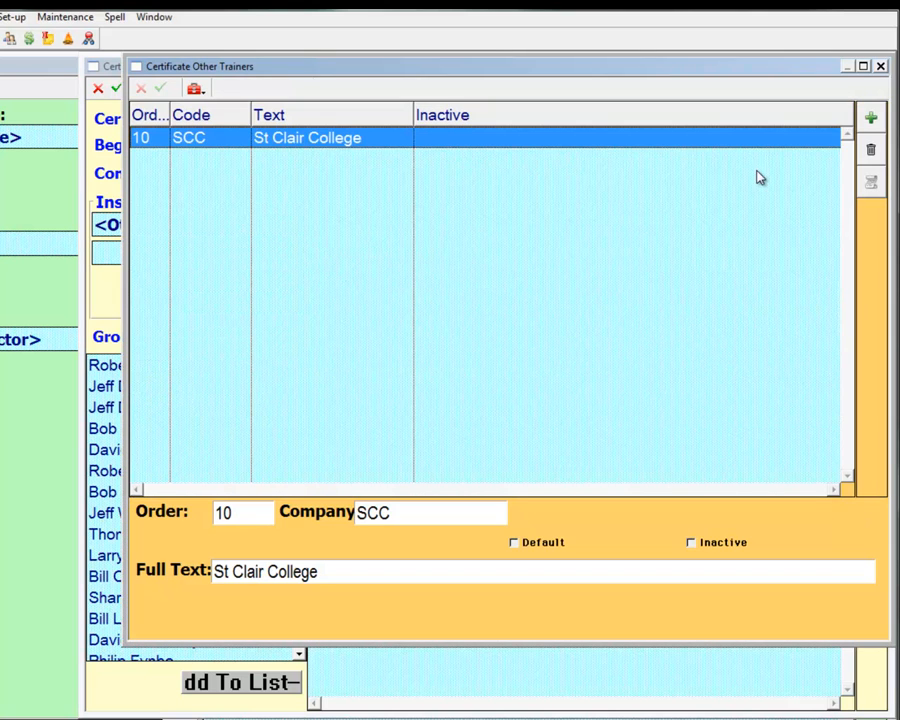
click(870, 118)
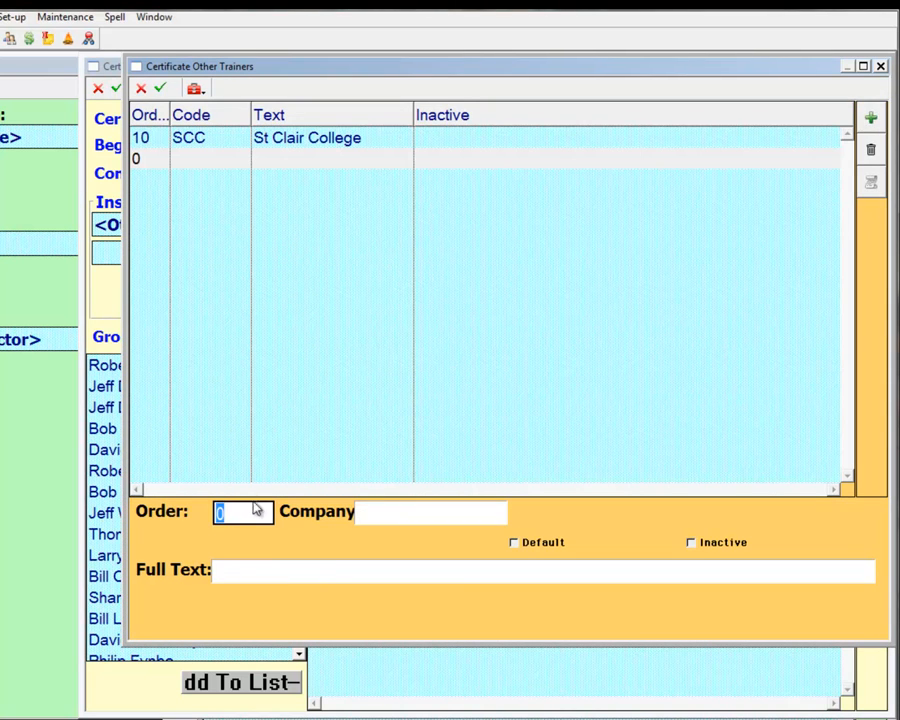
text(10)
key(Tab)
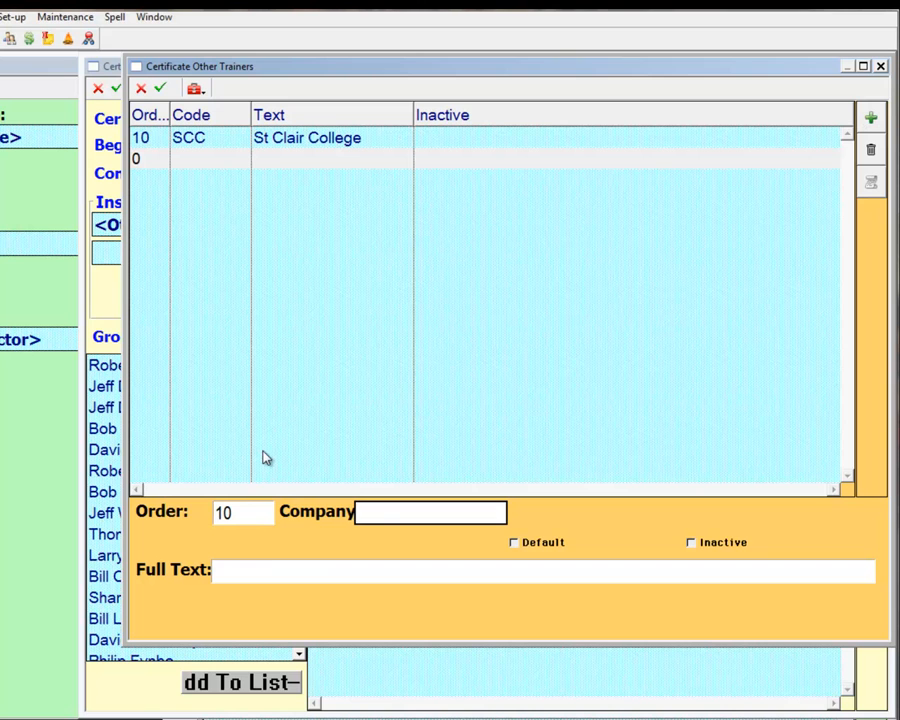
text(Red Cross)
key(Tab)
text(Bob )
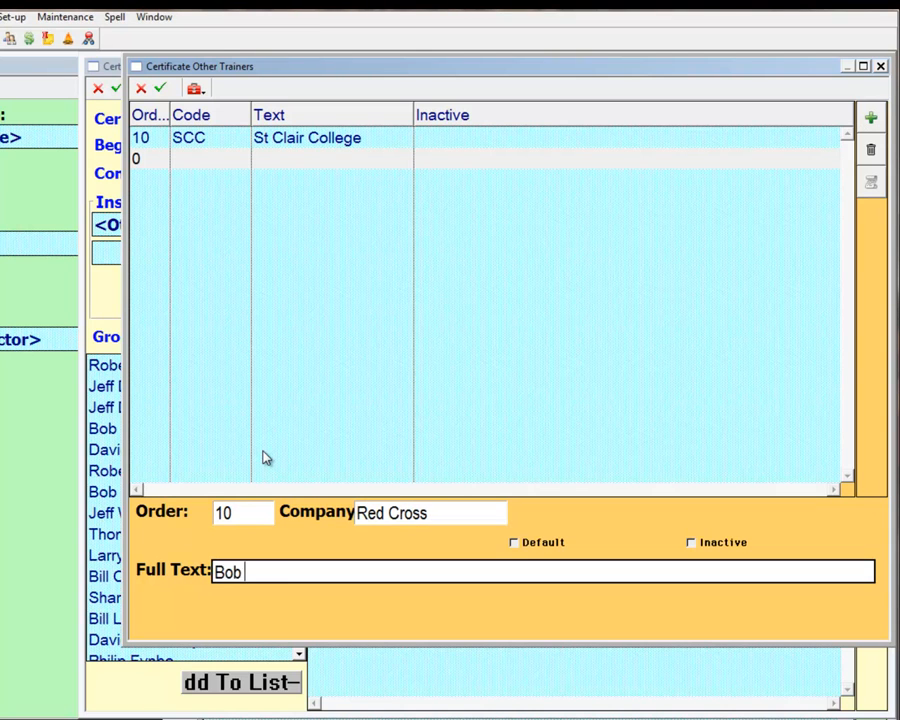
text(Smith)
click(161, 89)
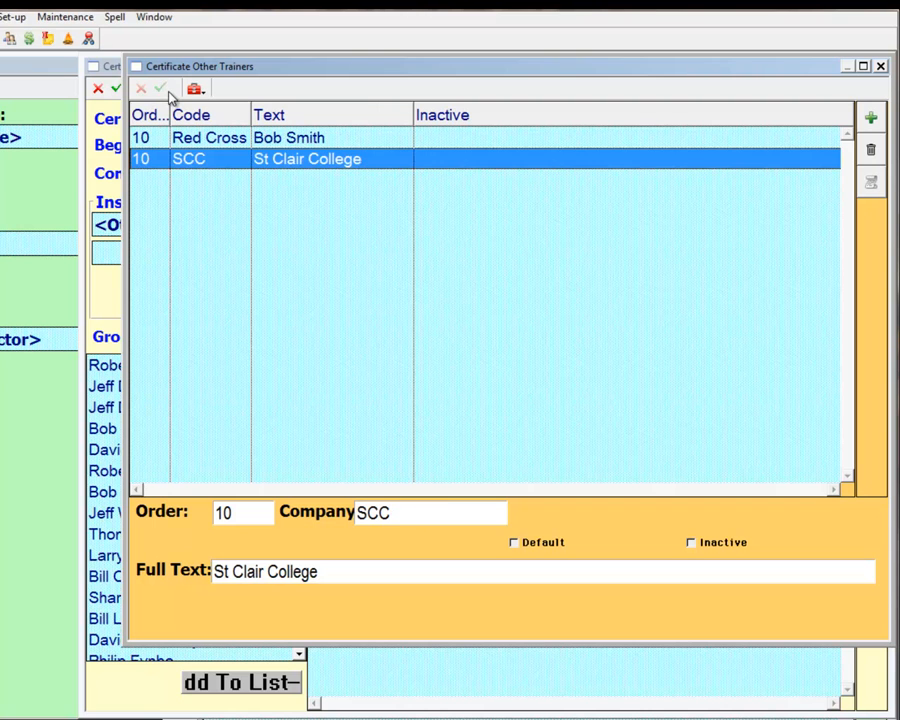
click(880, 66)
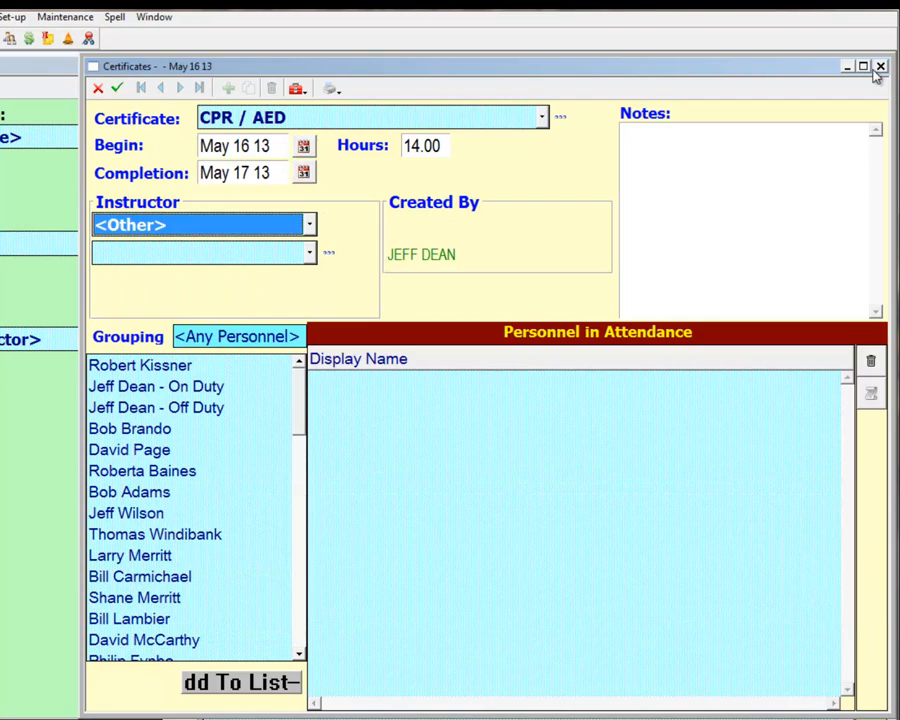
Assign the new Red Cross trainer as the certificate's instructor
click(232, 258)
click(219, 277)
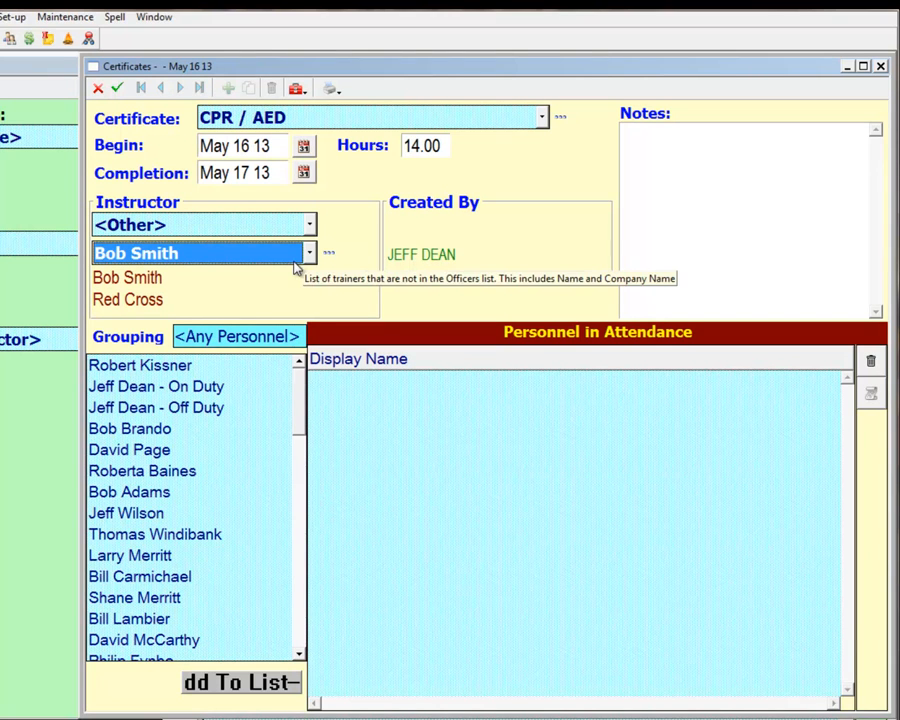
Add the nine consecutive personnel from the off-duty entry through the ninth name below to the certificate's attendance list
click(125, 406)
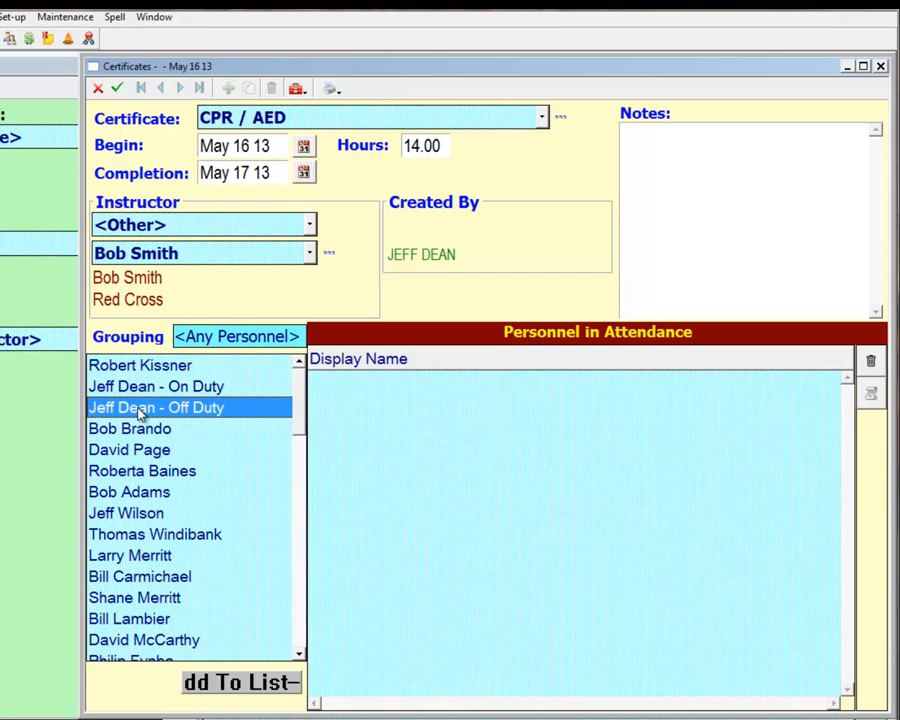
shift+click(151, 580)
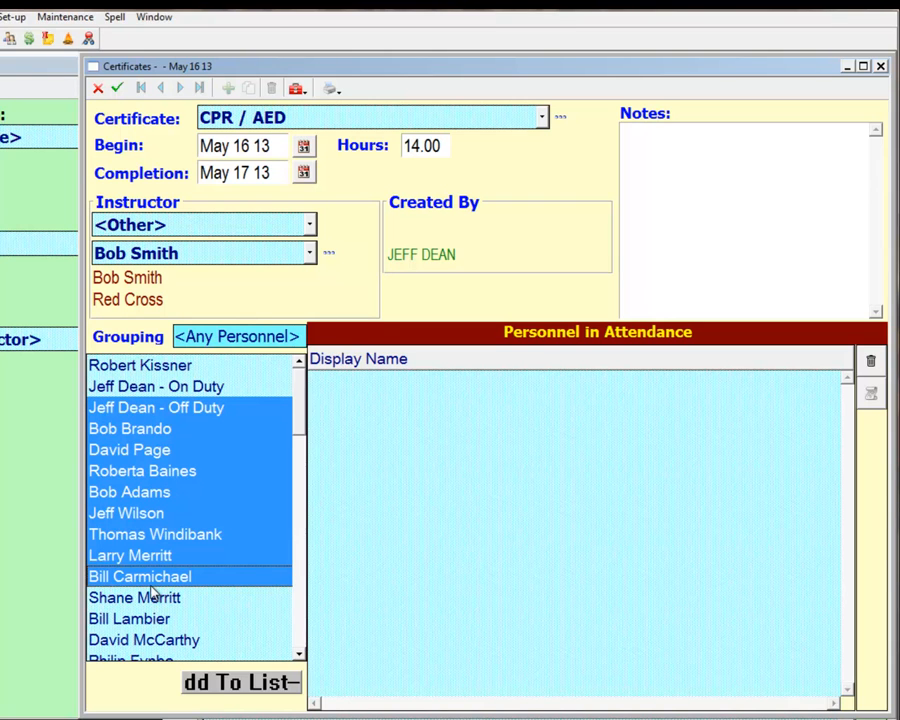
click(219, 685)
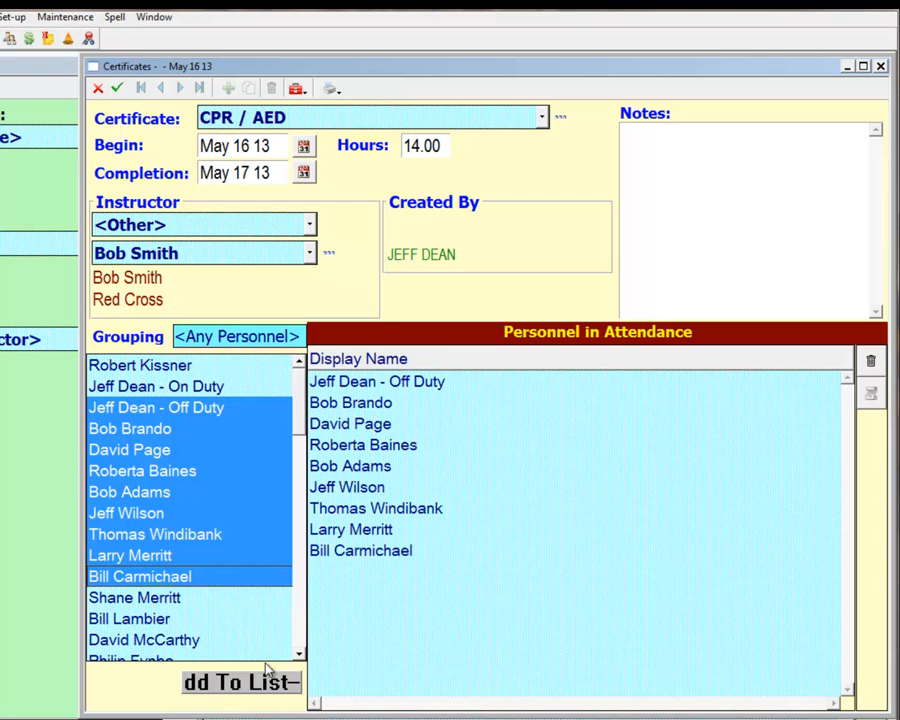
Enter the note "Held at fire hall.", save the certificate record, and close it along with the certificates list
click(735, 222)
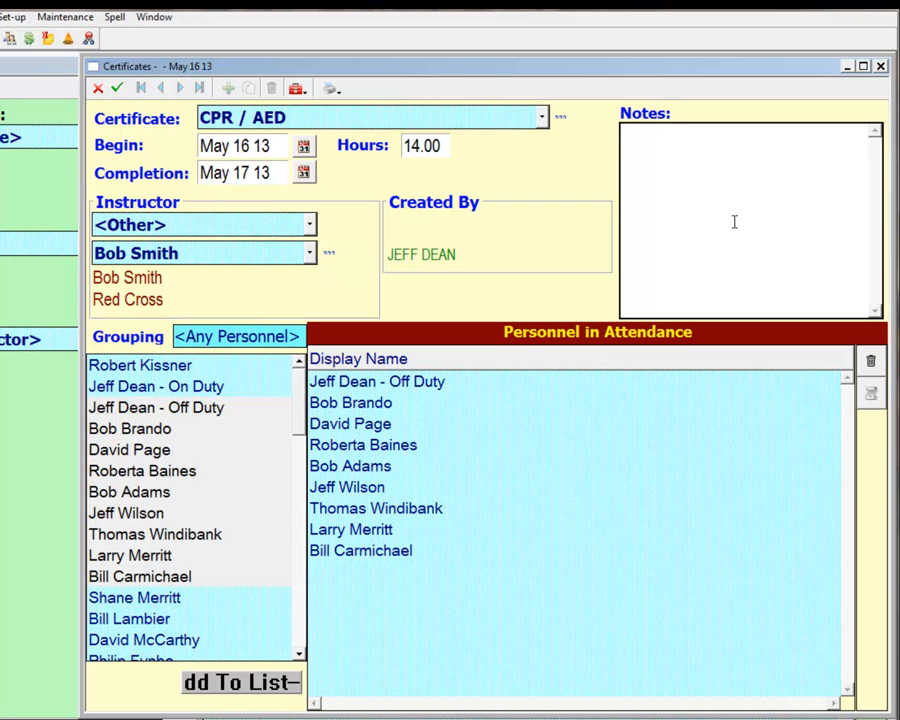
text(Held at t)
text(ire hall.)
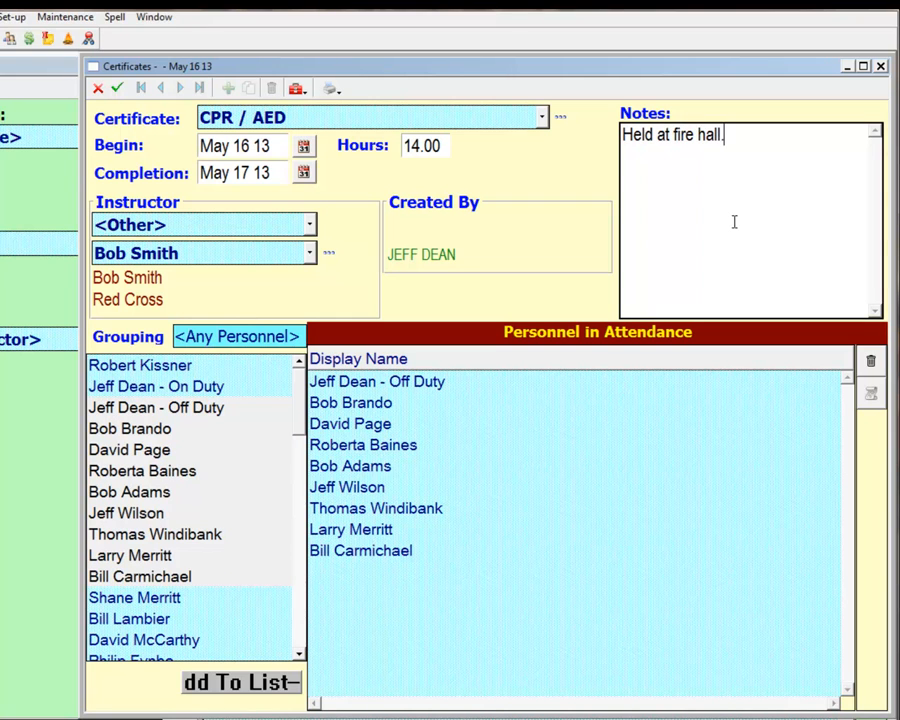
click(118, 88)
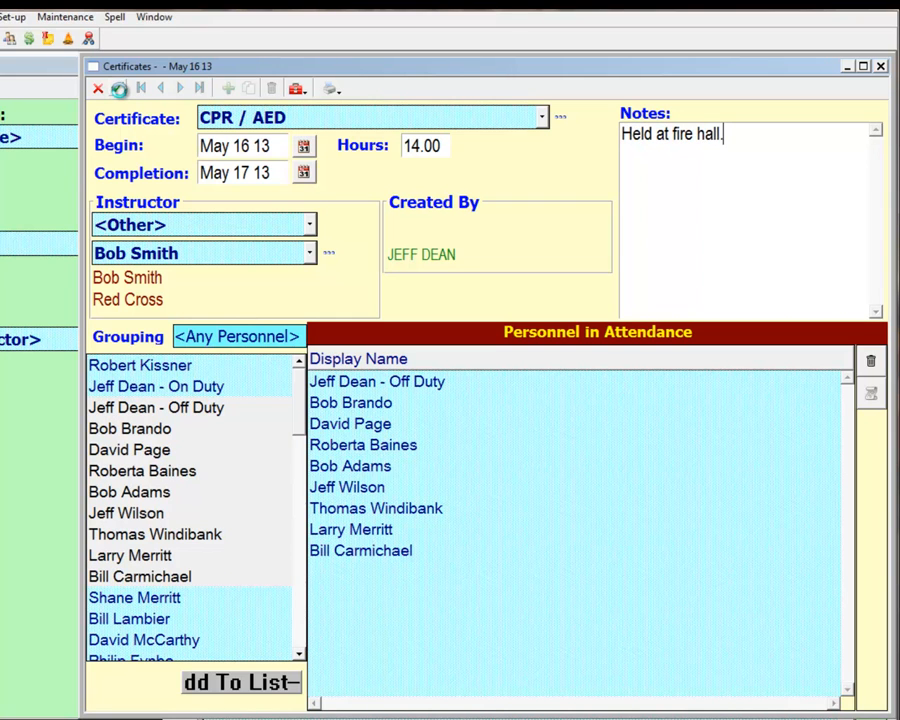
click(881, 67)
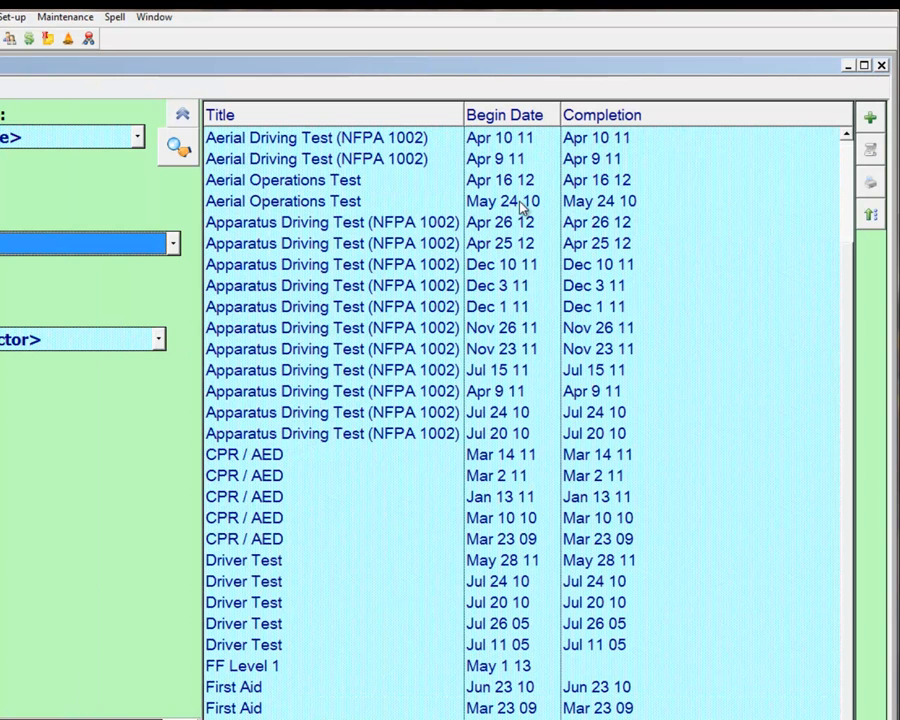
click(881, 67)
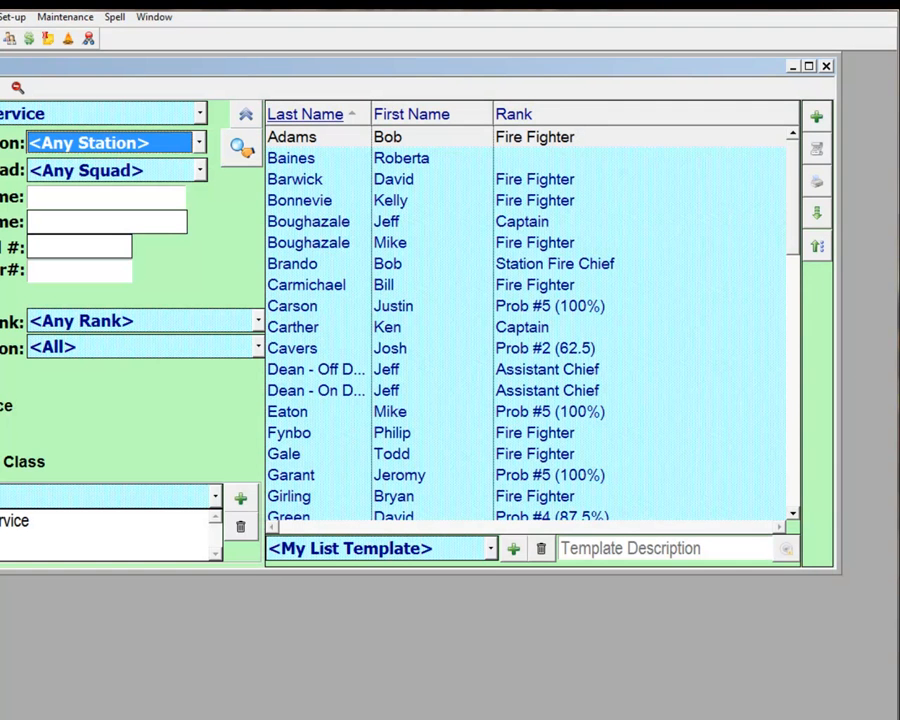
Open the first listed fire fighter's attendance certificates, sort the CPR / AED history by completion and widen its Begin Date column
click(325, 143)
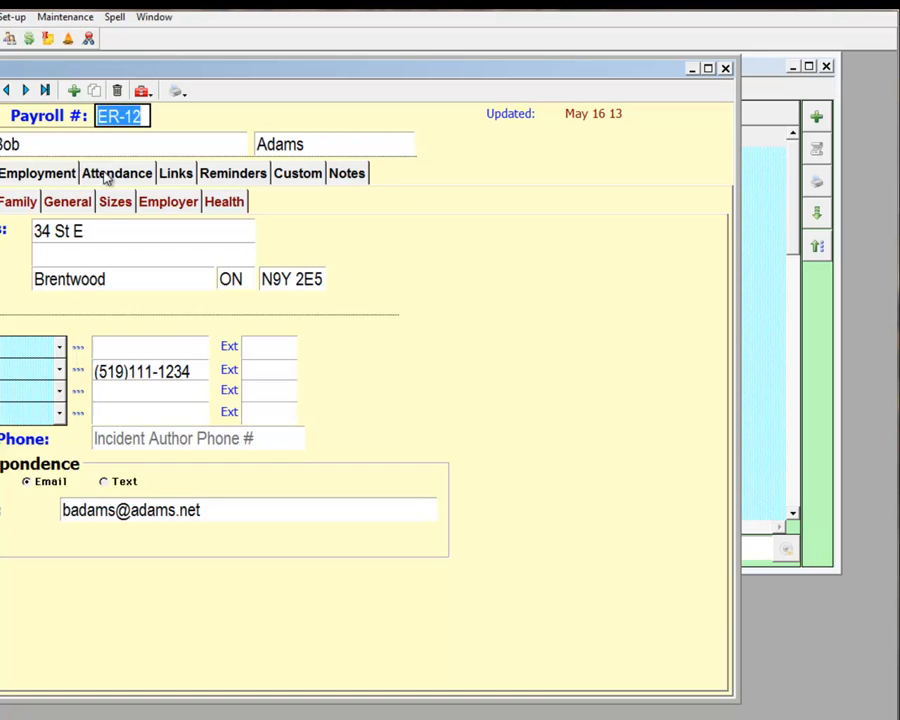
click(105, 173)
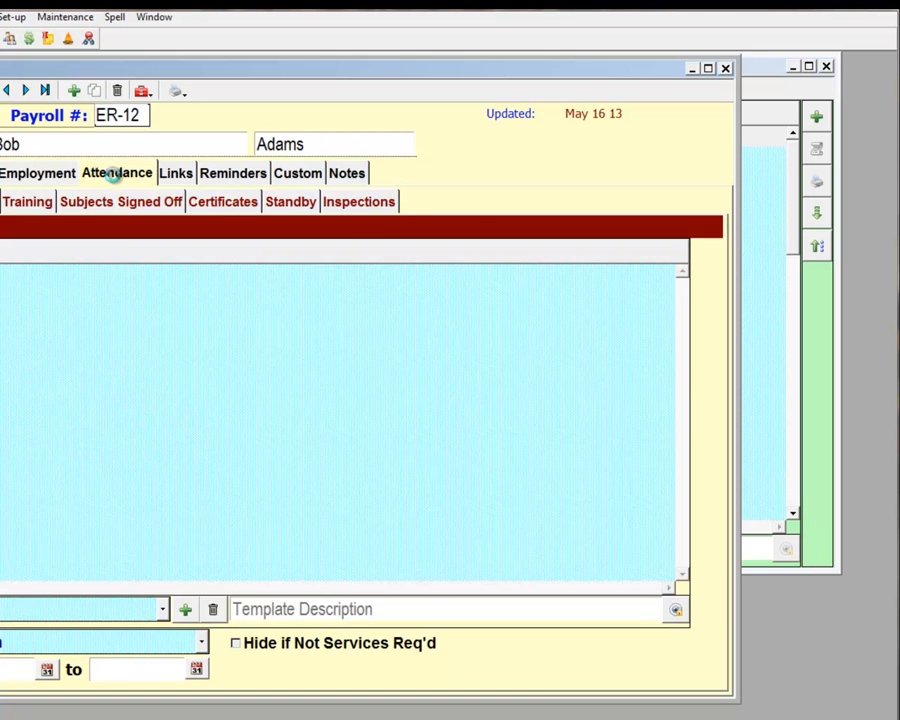
click(222, 201)
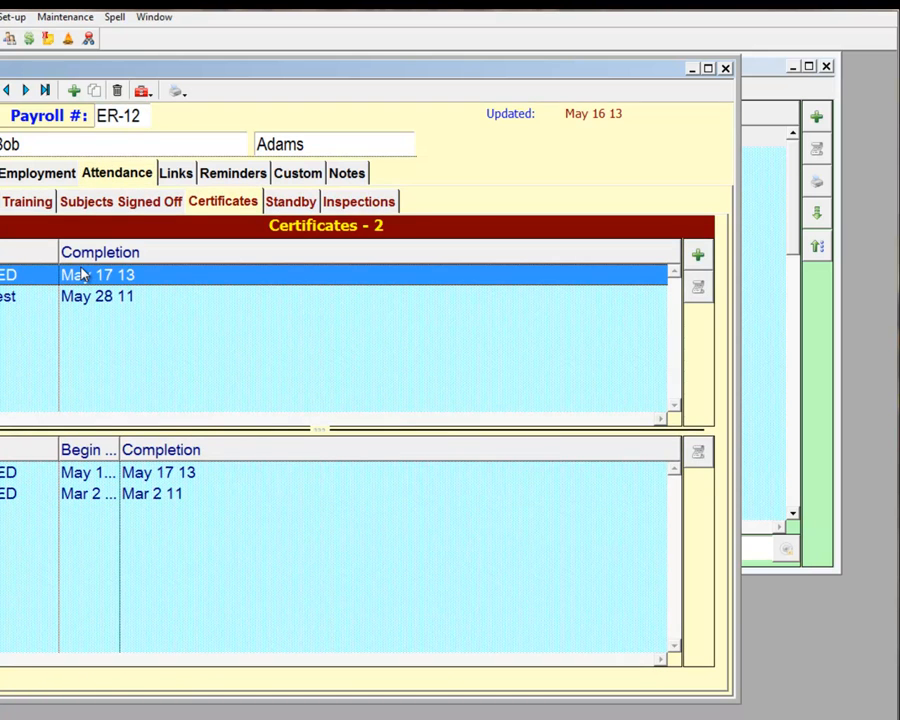
click(128, 456)
drag(119, 451, 157, 451)
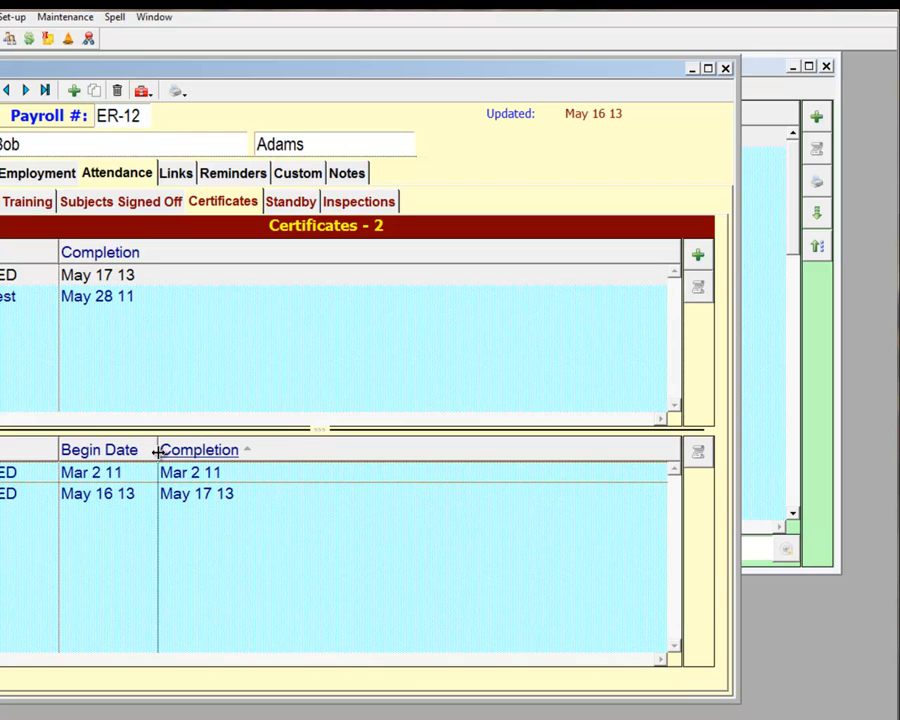
click(92, 480)
double_click(94, 468)
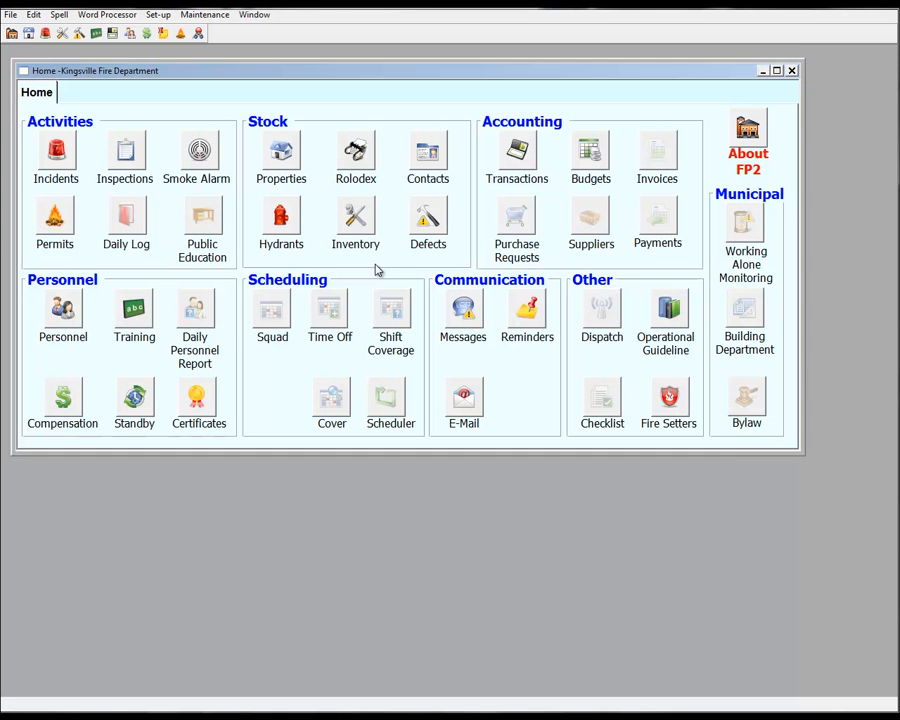
Open the reminder list and examine the certificate reminders for personnel who still need to be certified
click(523, 318)
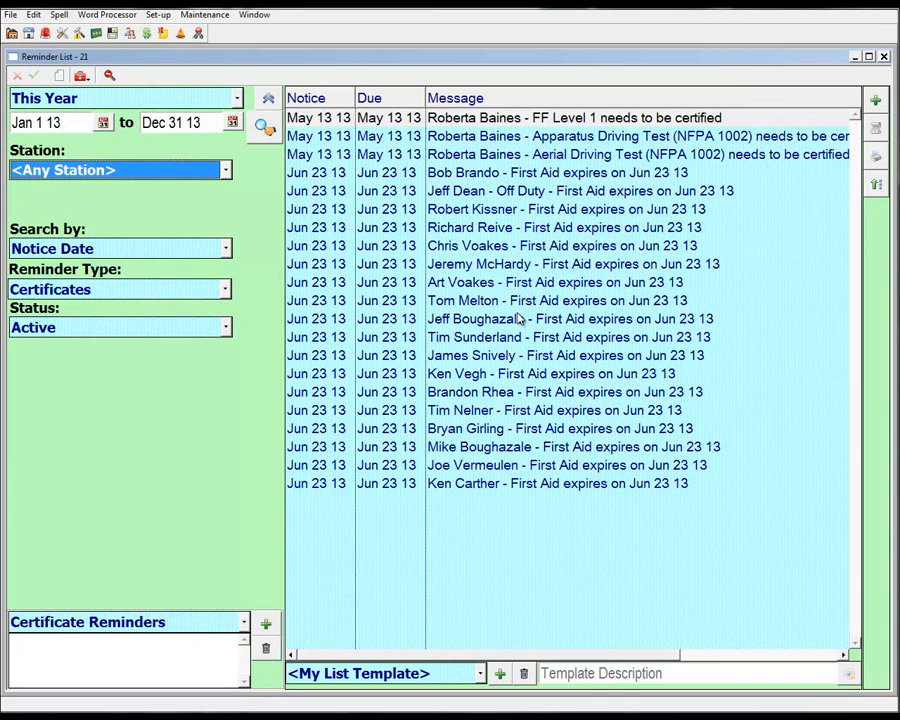
click(518, 122)
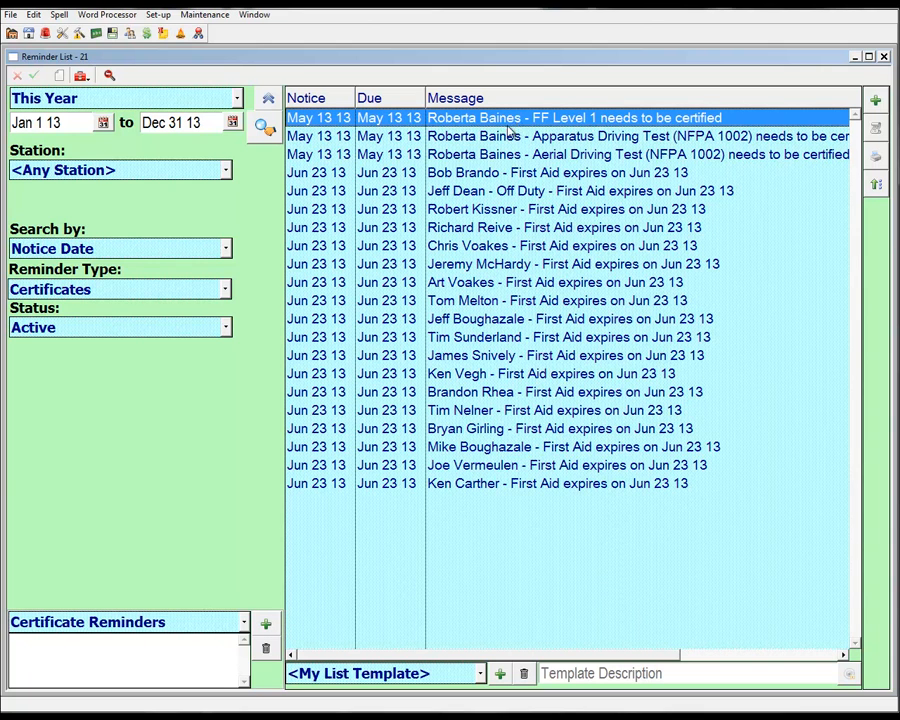
click(418, 139)
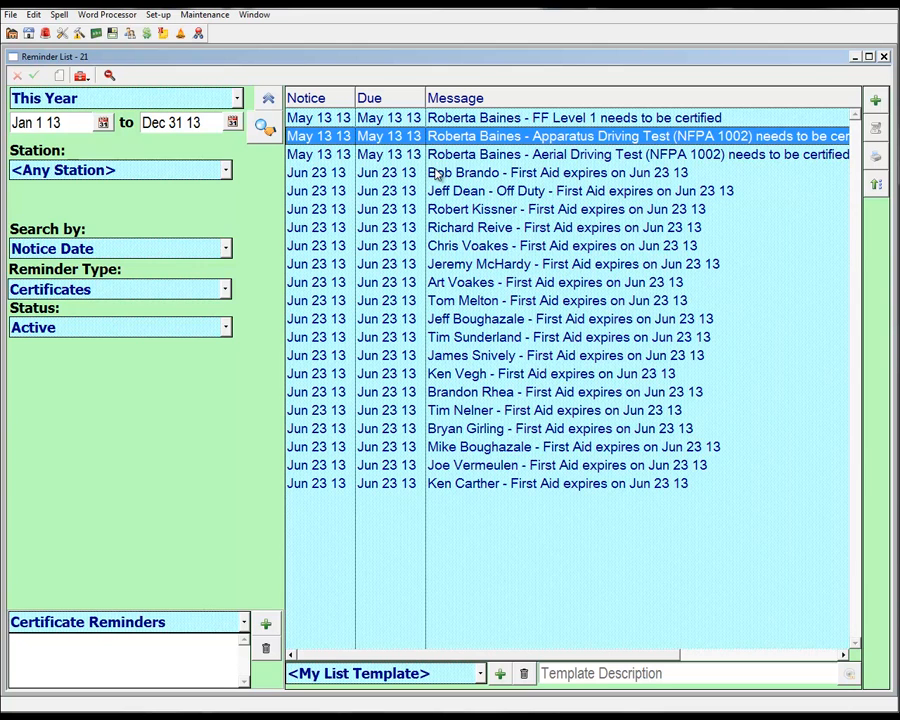
Open the personnel record behind the sixth First Aid expiry reminder and check that member's First Aid certificate history
click(445, 245)
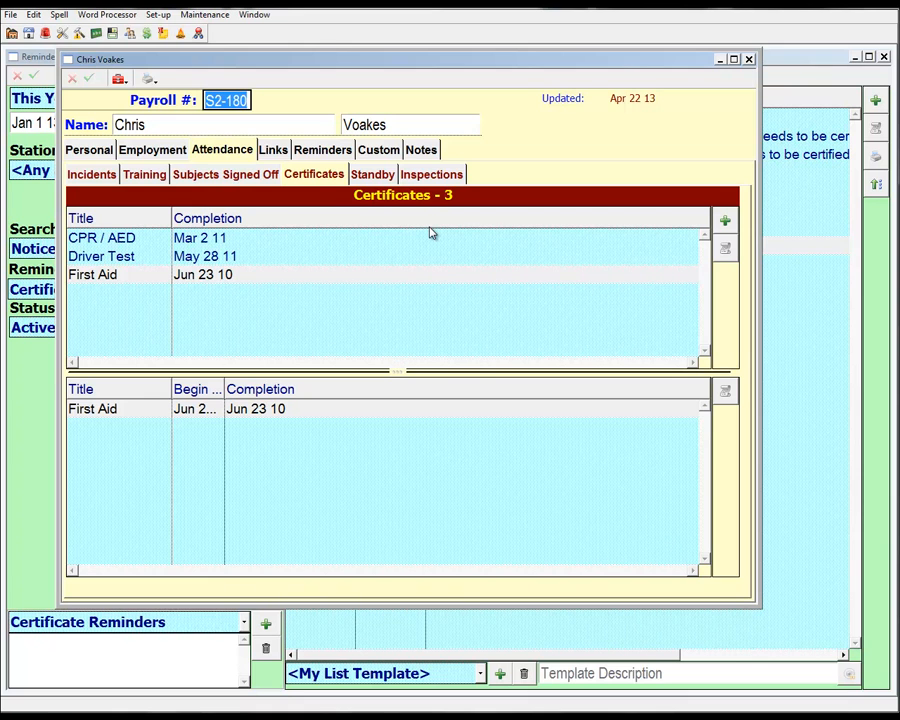
click(282, 406)
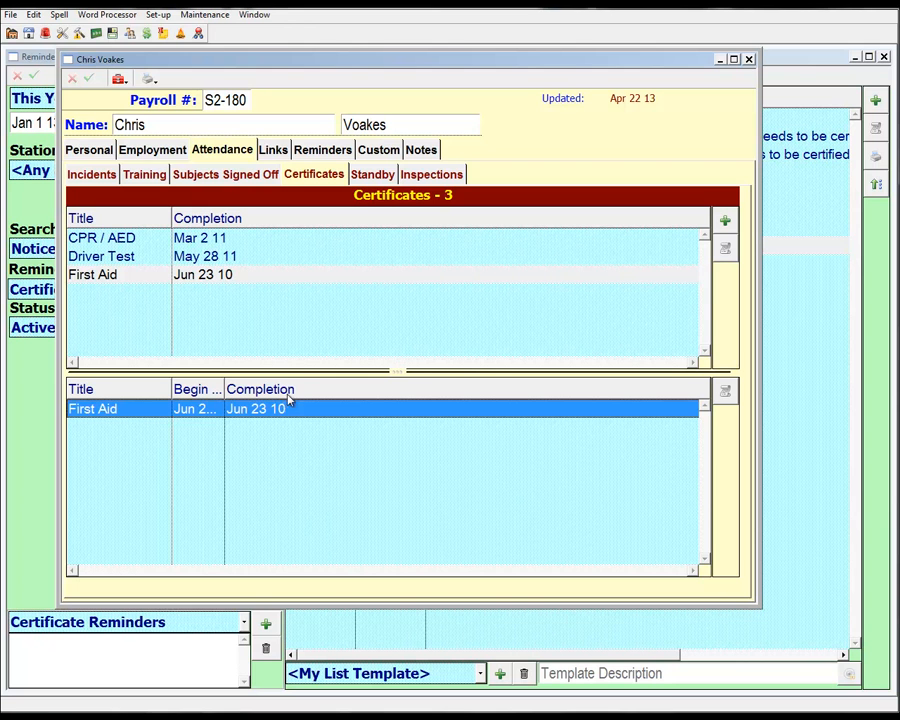
click(749, 59)
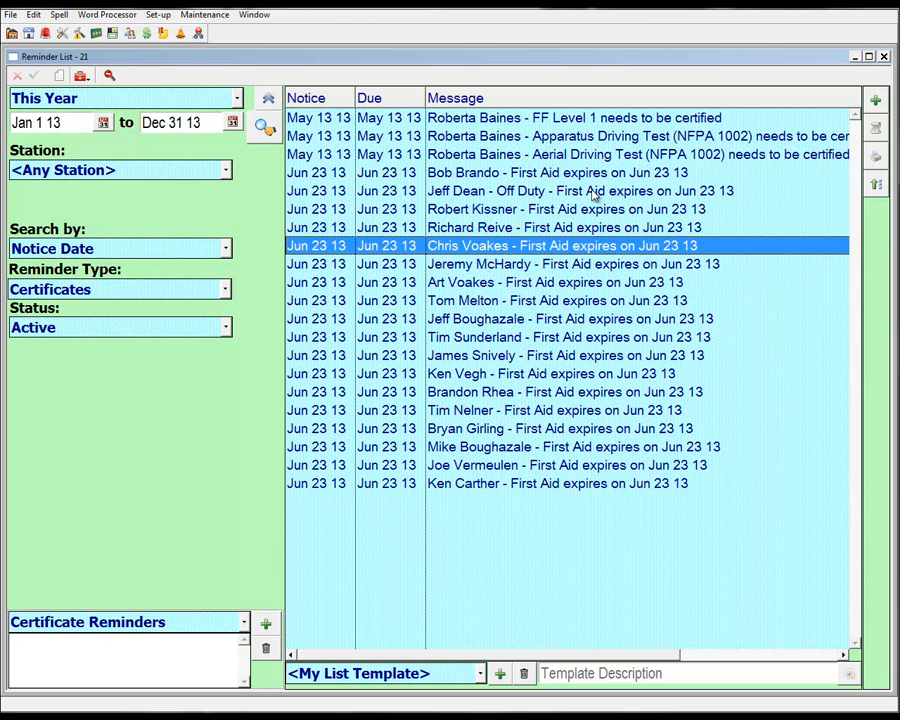
Dismiss the third First Aid expiry reminder in the reminder list
click(543, 212)
right_click(543, 213)
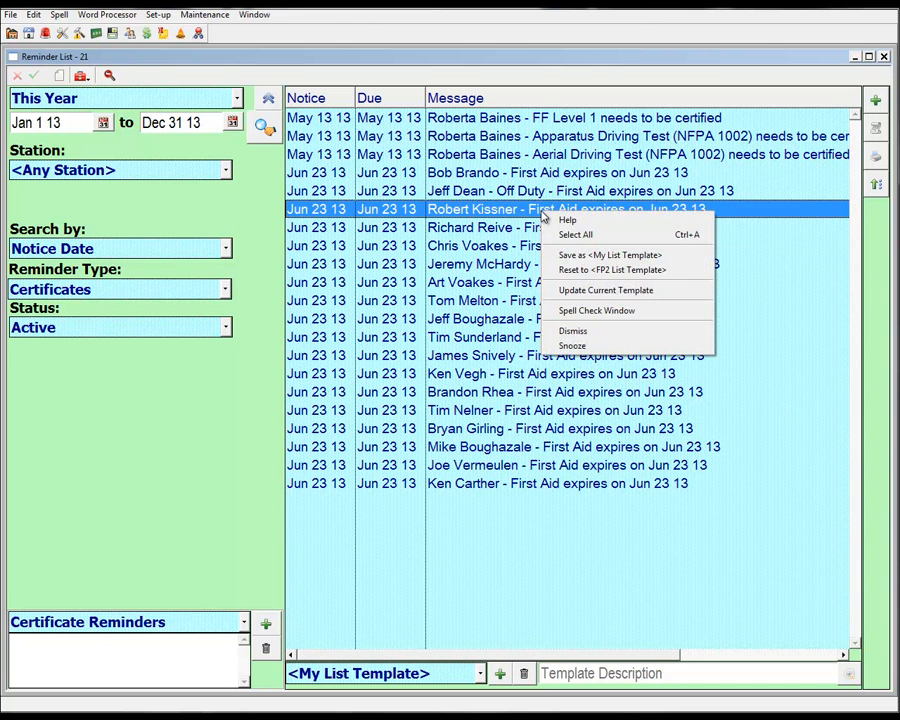
click(592, 333)
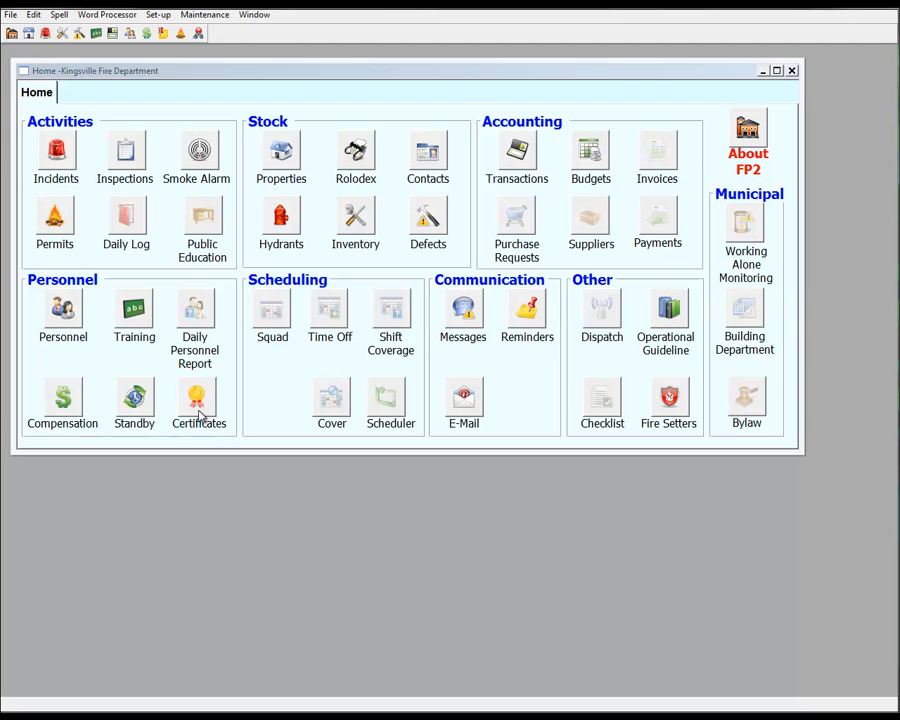
Open the CPR / AED certificate begun May 16 13 and output its details report to the screen, closing both when finished
click(198, 416)
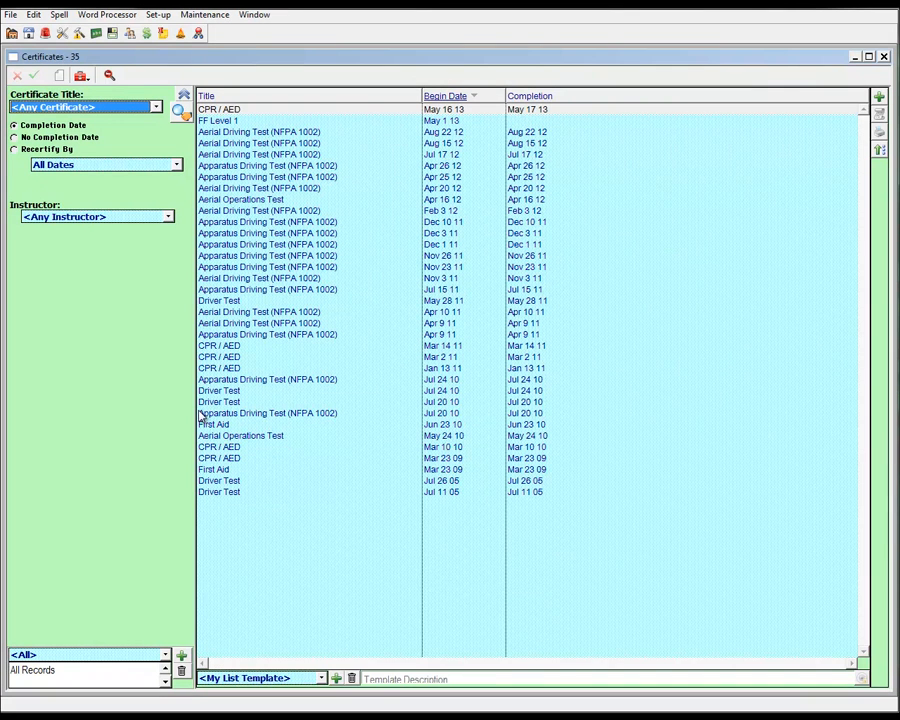
click(272, 110)
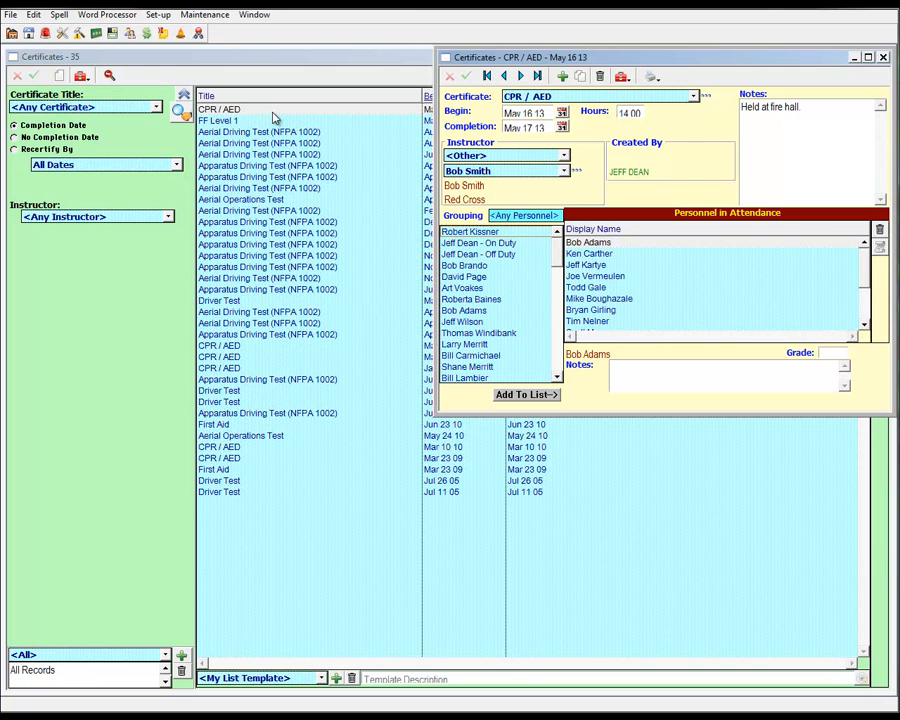
click(651, 77)
click(667, 93)
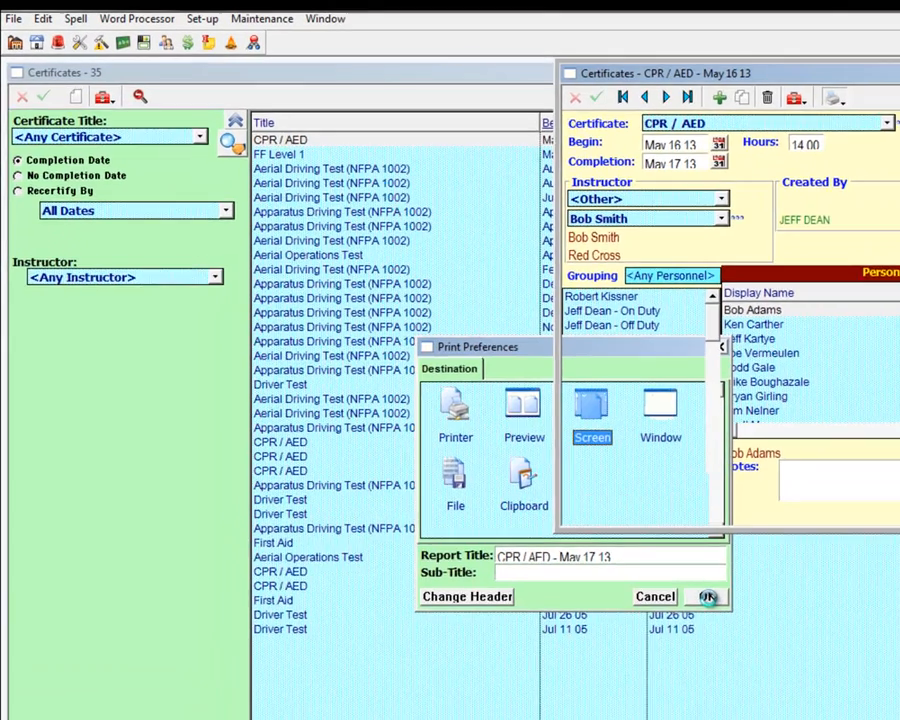
click(707, 596)
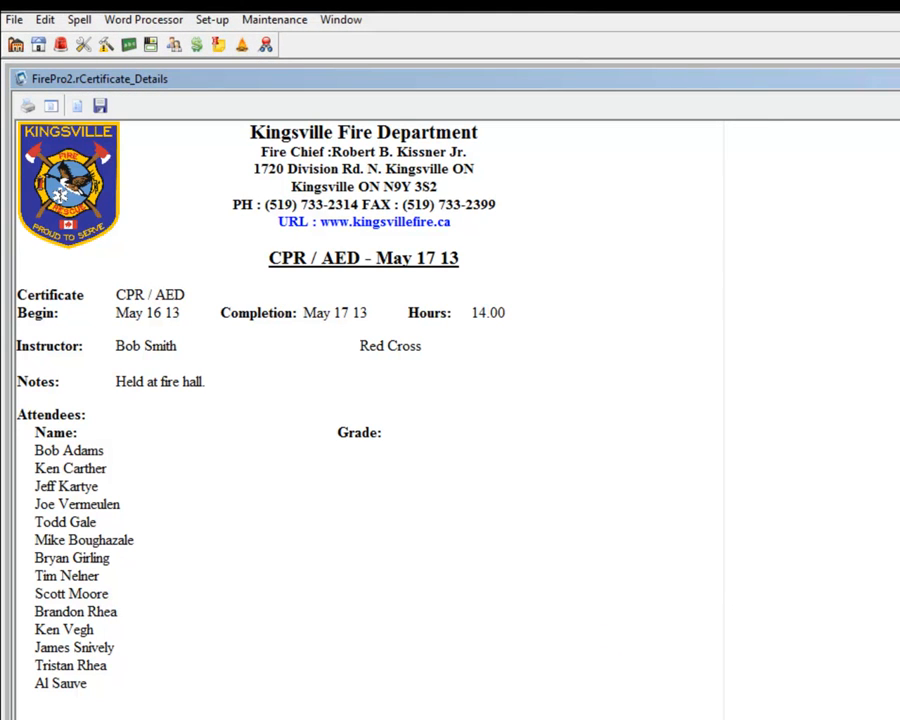
click(884, 58)
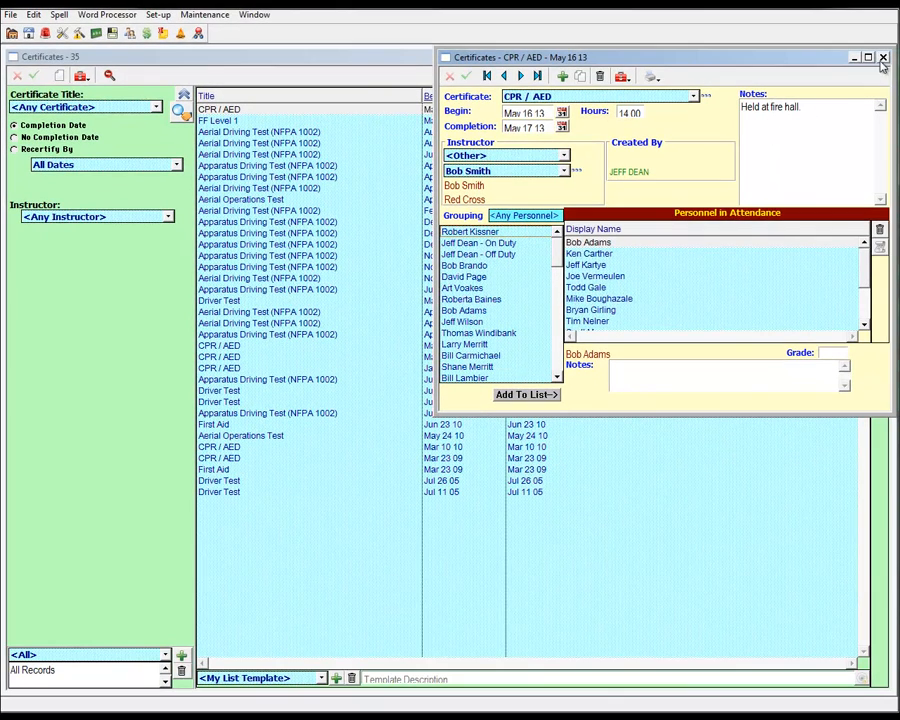
click(883, 58)
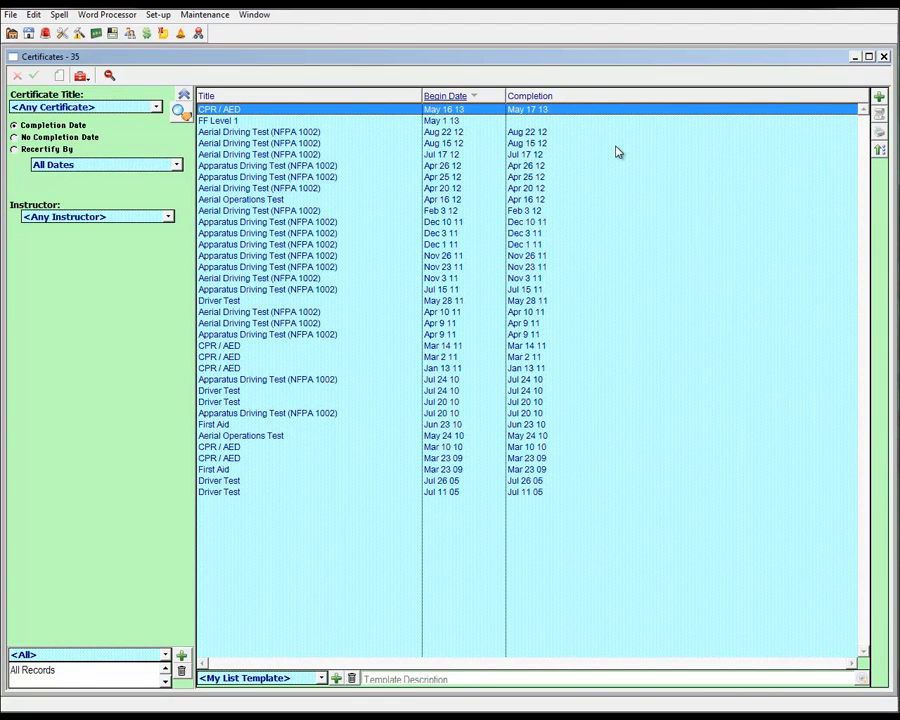
Filter the certificate list to CPR / AED certificates for all dates and any instructor
drag(329, 116, 347, 280)
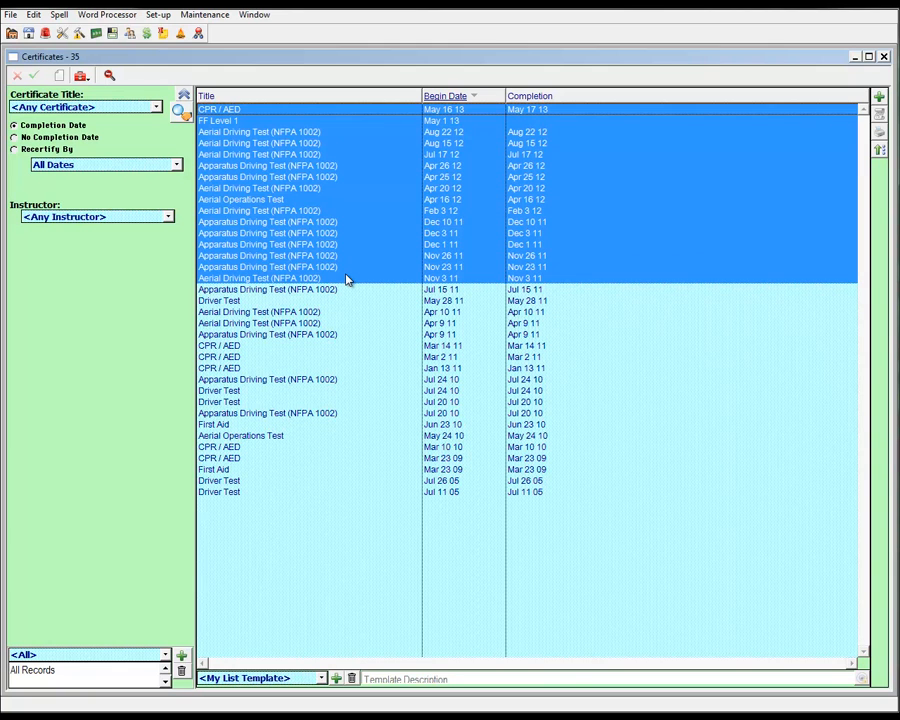
click(346, 279)
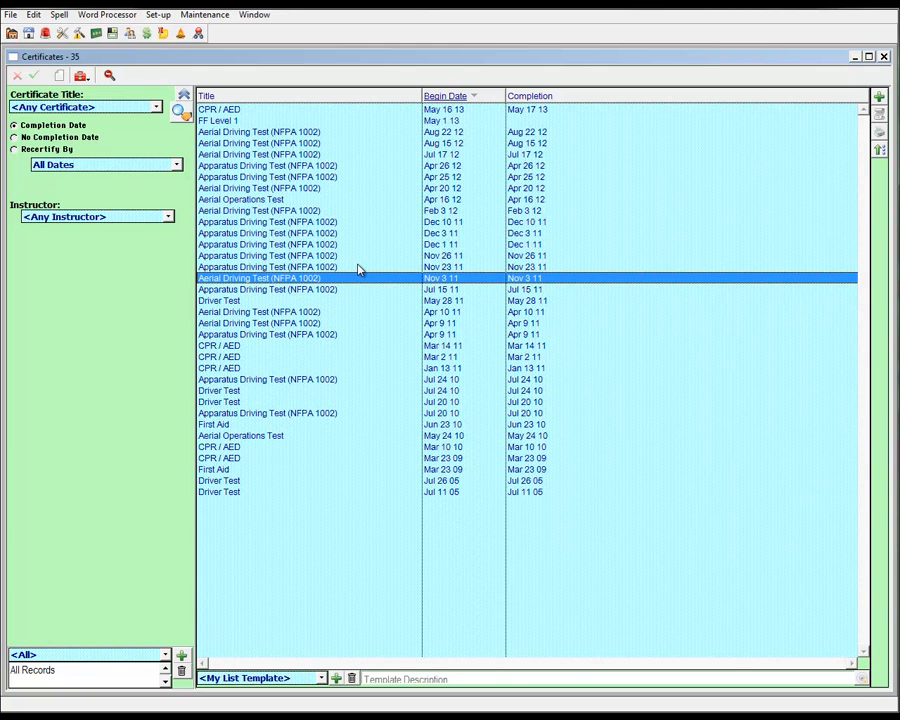
click(80, 106)
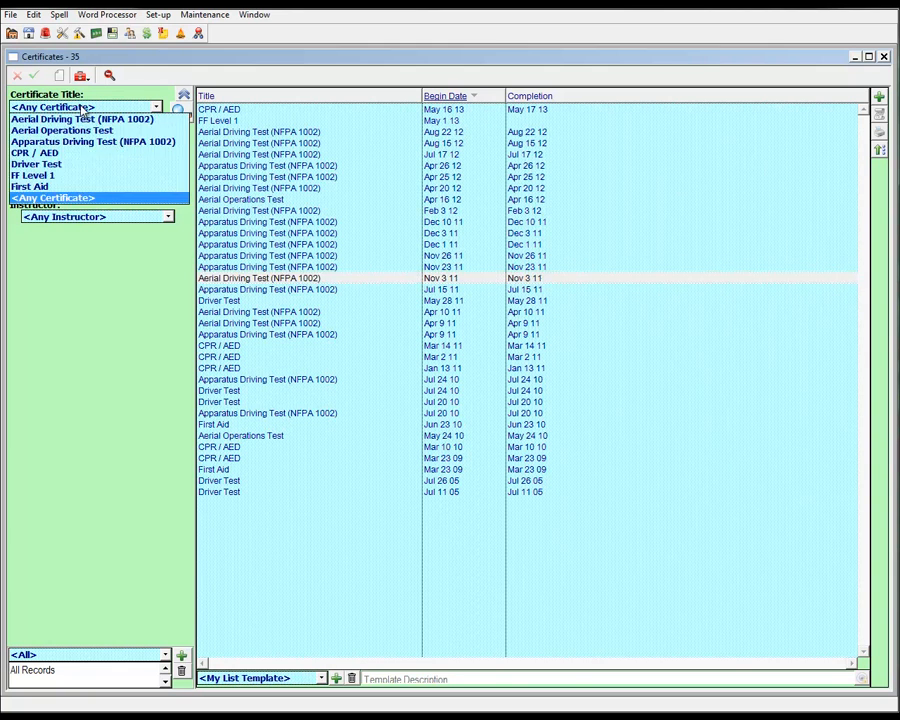
click(59, 156)
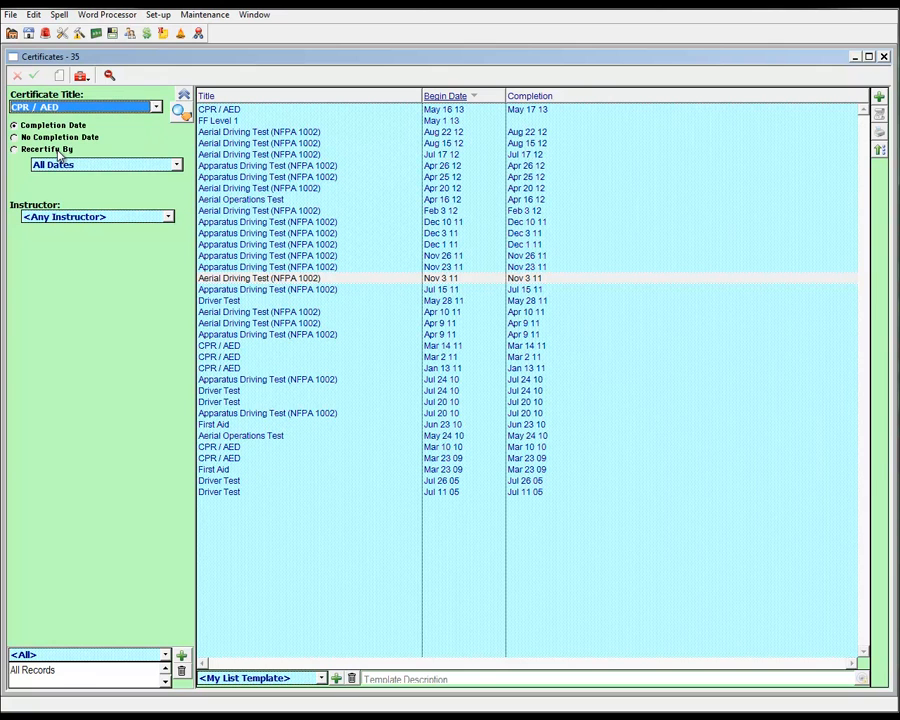
click(179, 114)
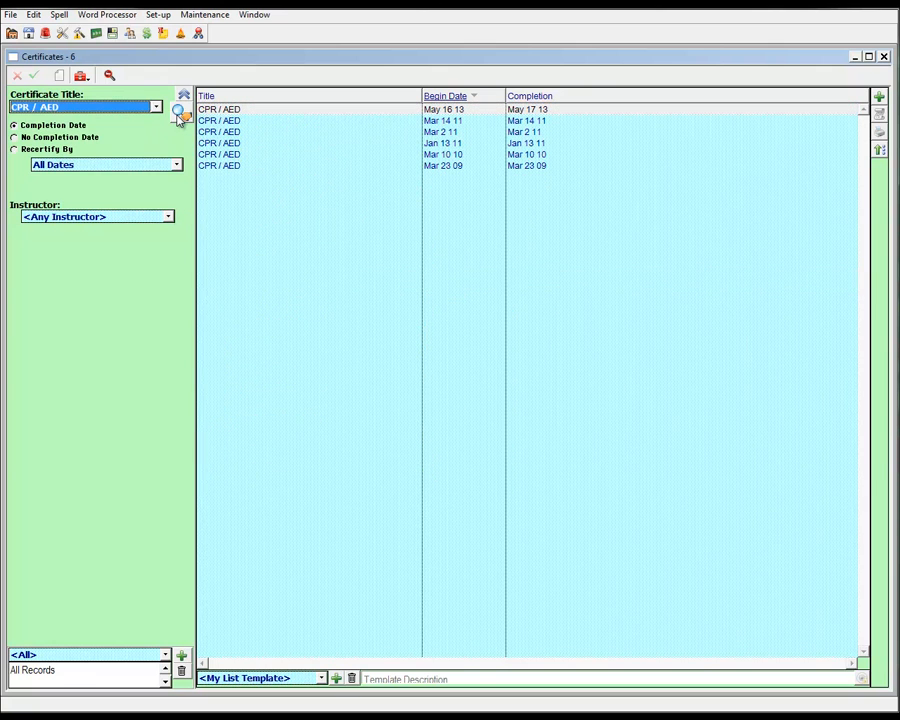
Output the Certificate Details report for the filtered CPR / AED certificates and look through its pages
click(879, 132)
click(550, 466)
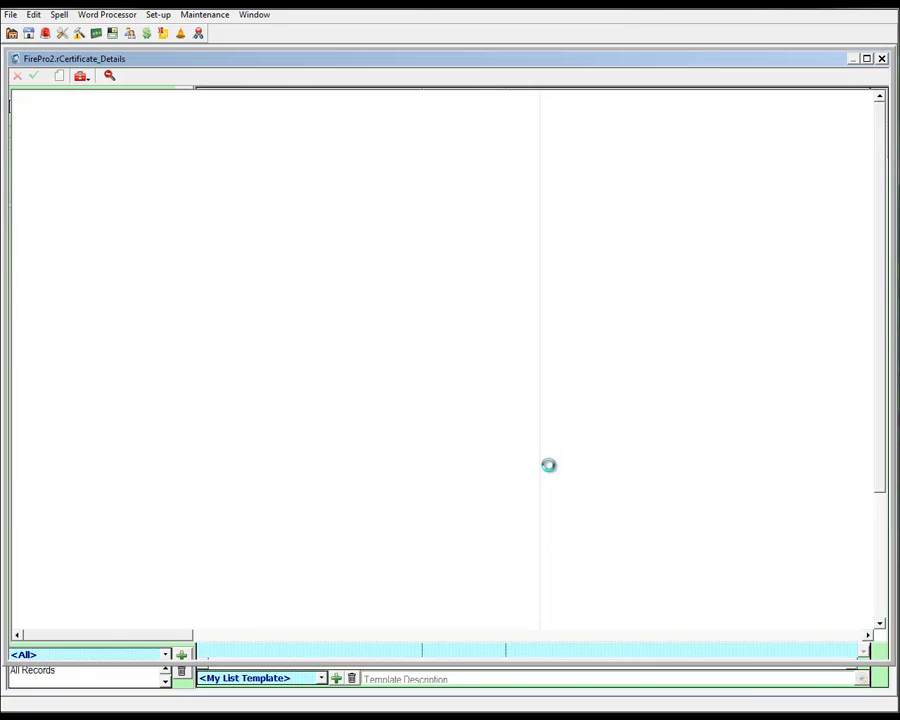
scroll(494, 408, down, 10)
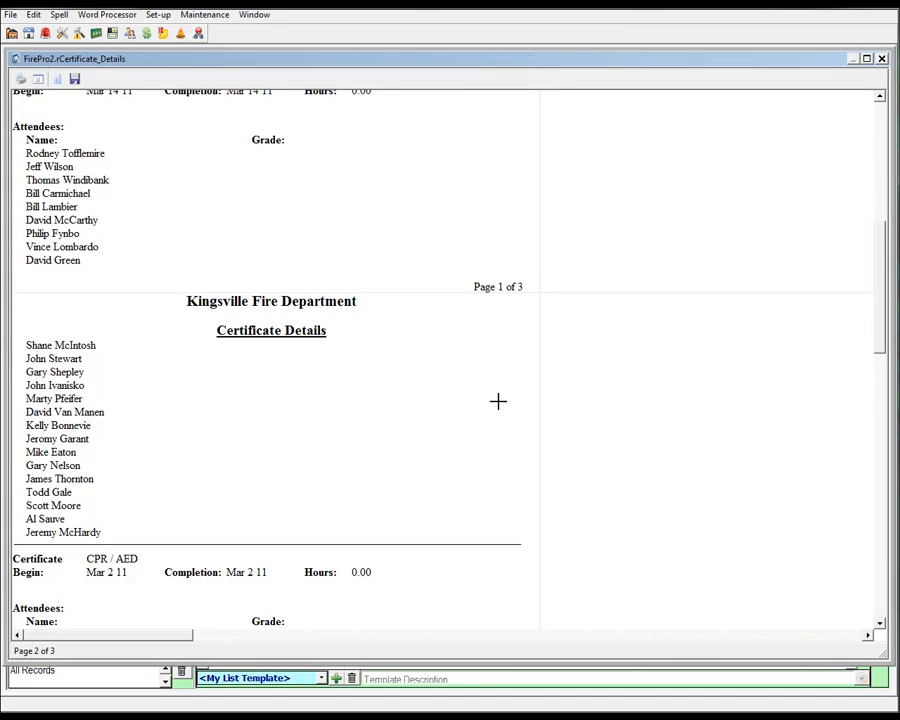
click(881, 58)
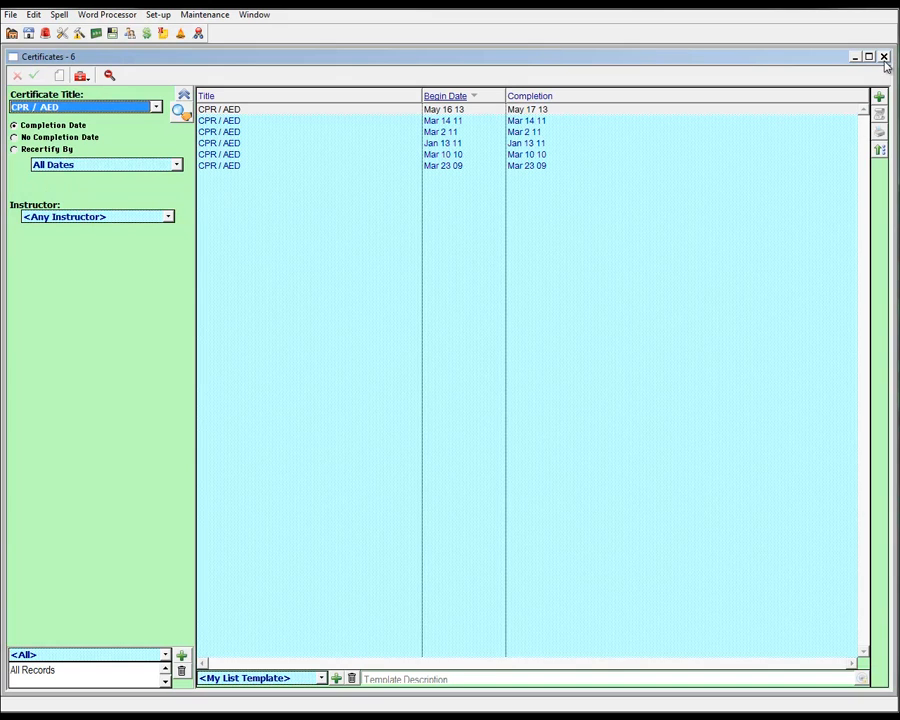
From the personnel list, output the Certificate Attendees report for CPR / AED to the screen, look through it and close it
click(884, 57)
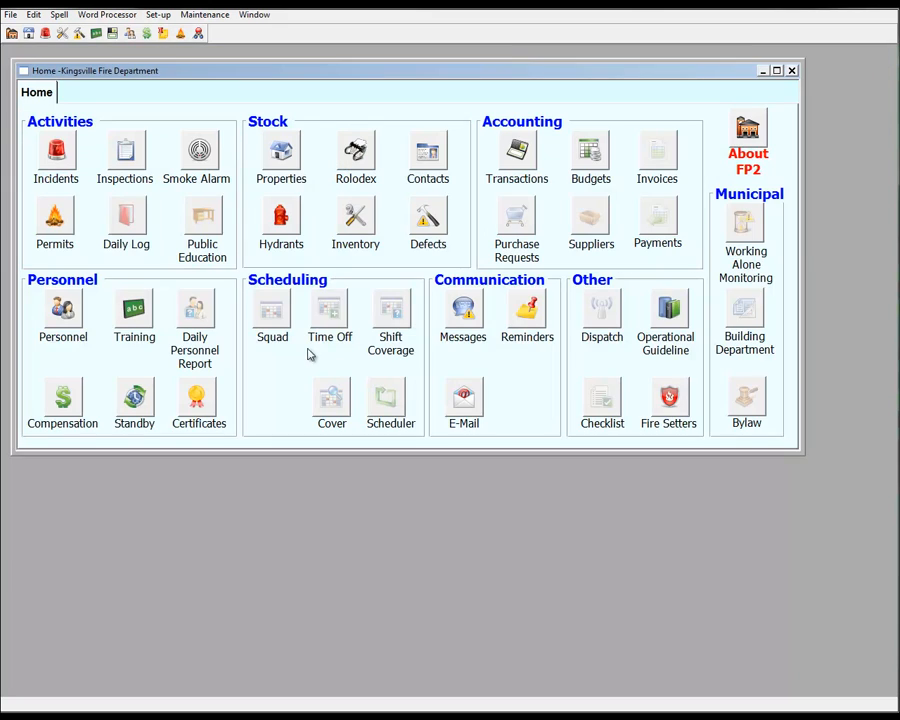
click(71, 322)
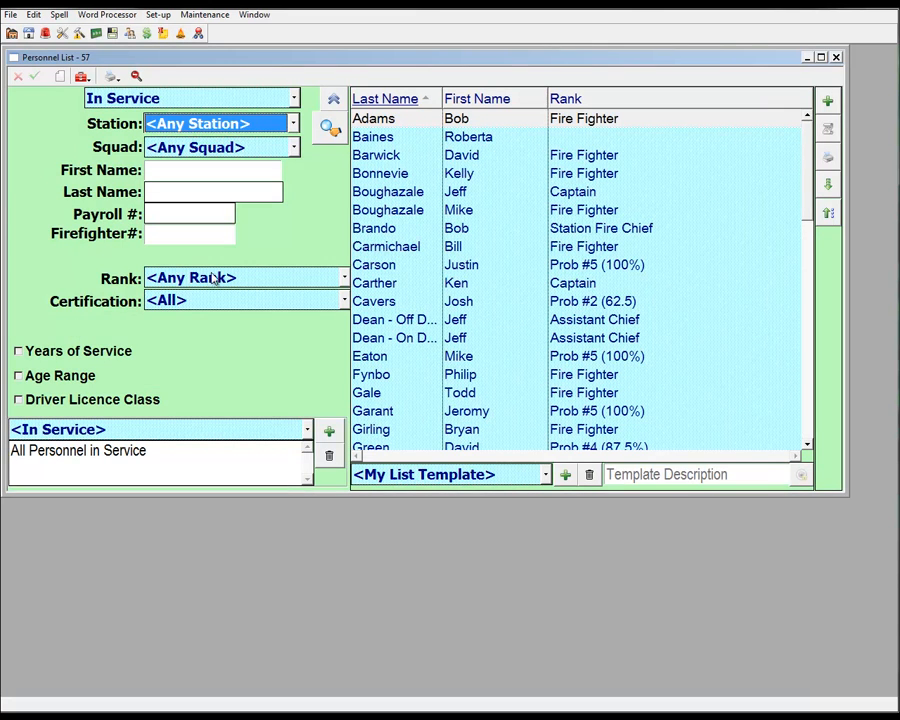
click(113, 76)
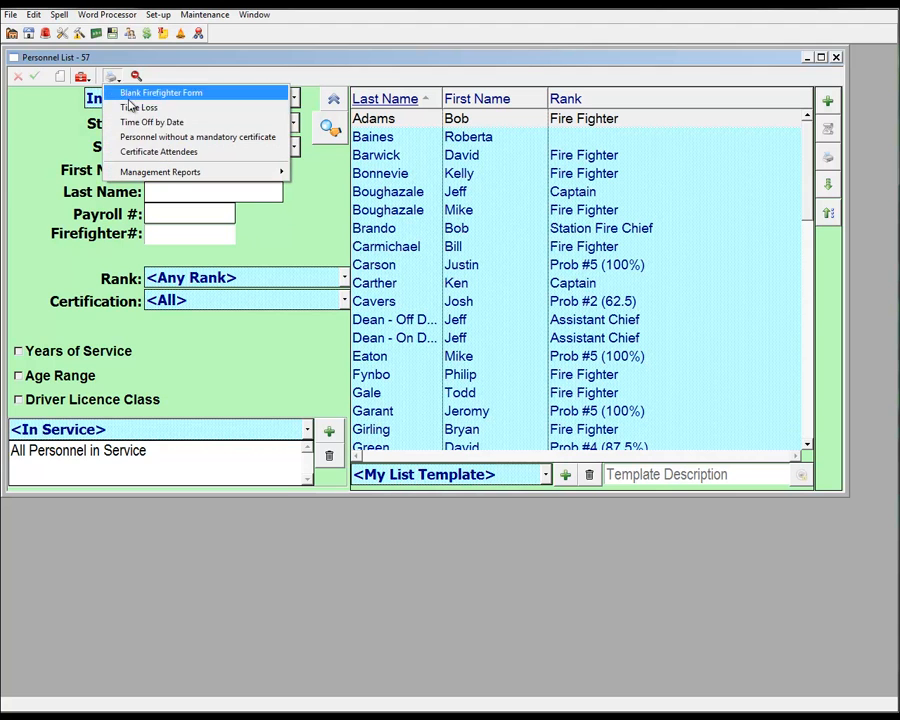
click(141, 153)
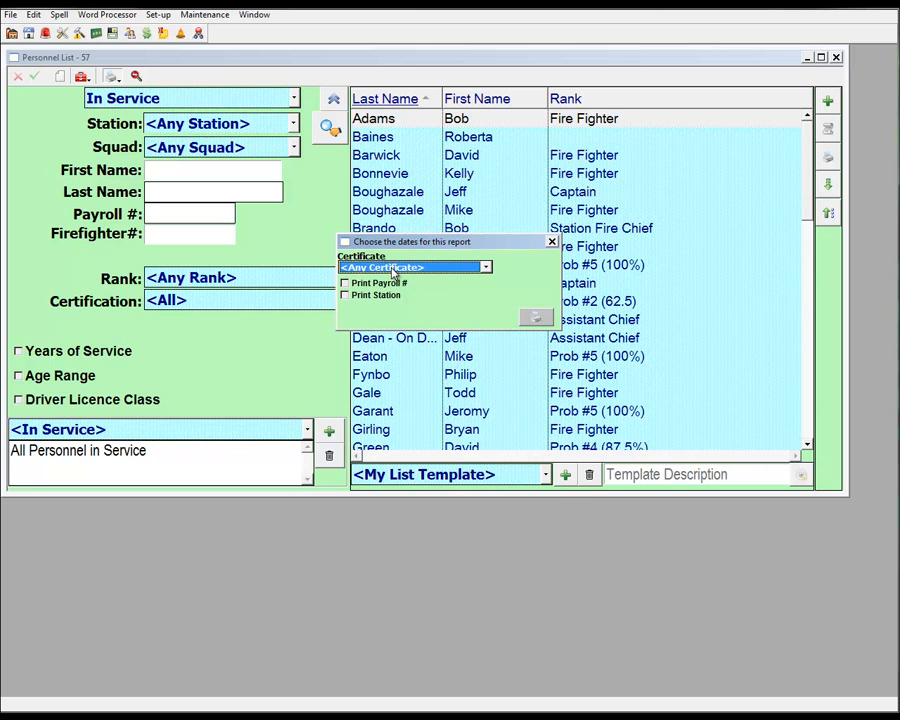
click(393, 268)
click(389, 324)
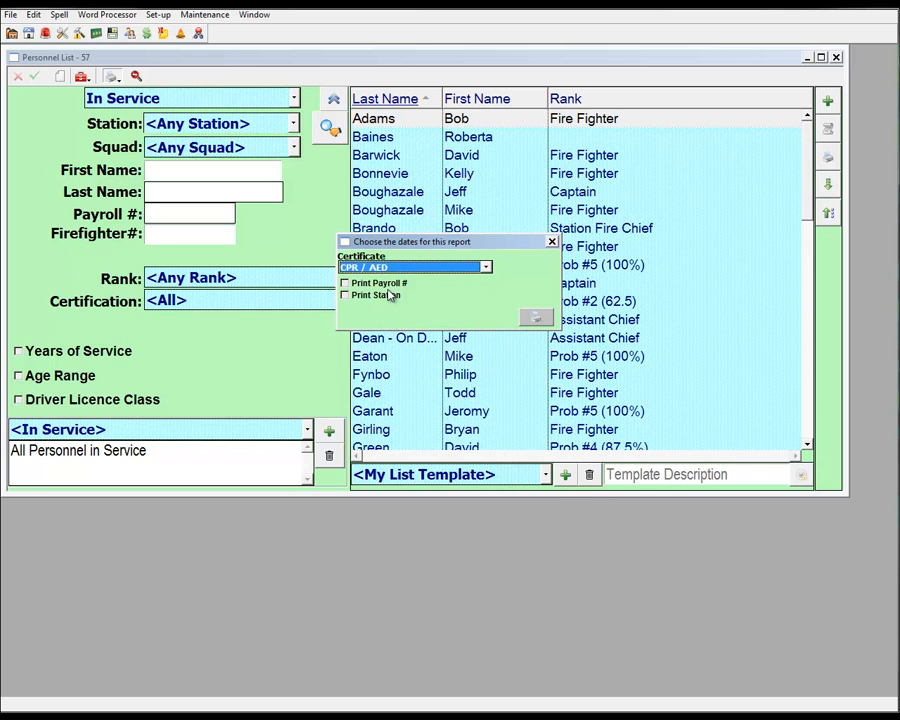
click(536, 318)
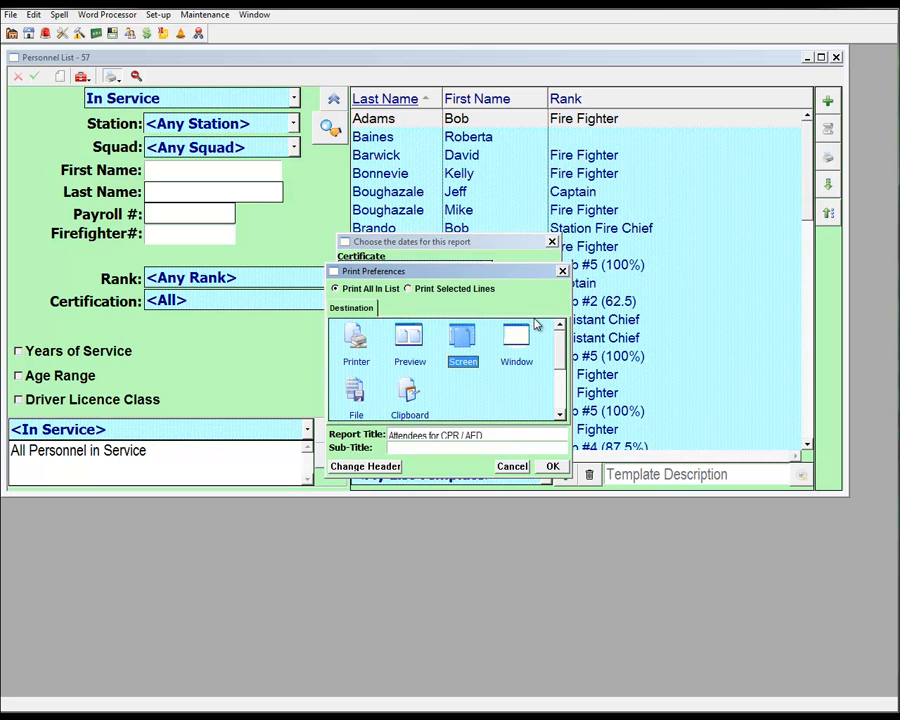
click(553, 466)
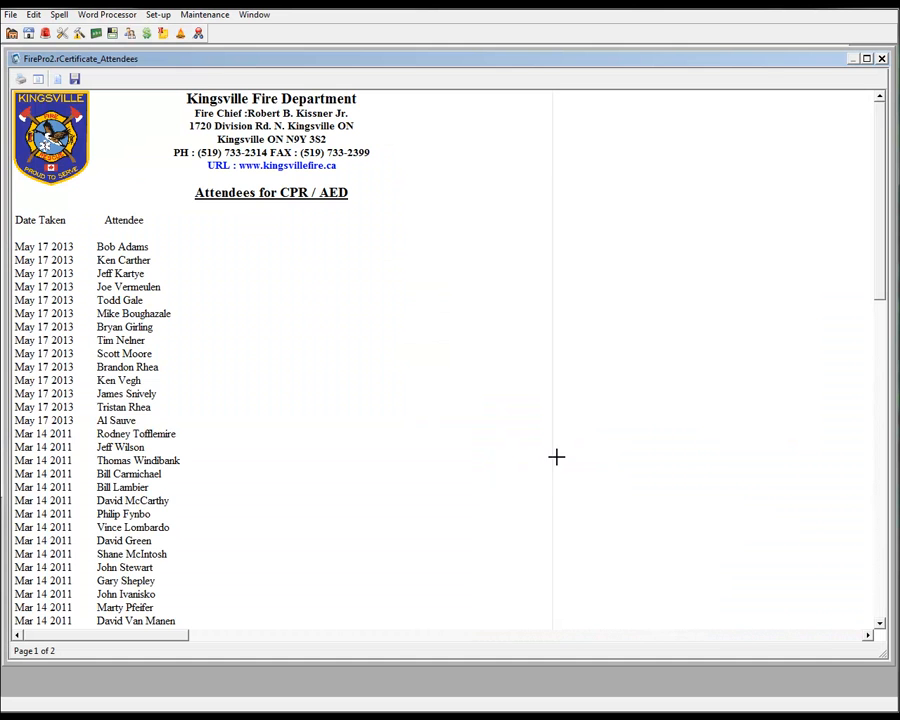
scroll(447, 361, down, 1)
scroll(447, 361, down, 1)
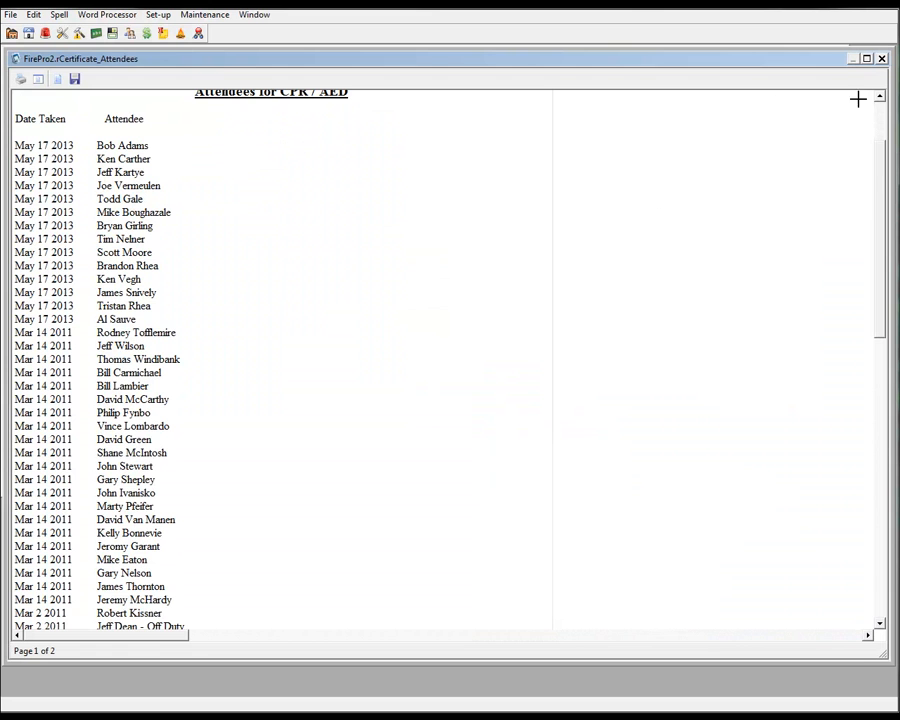
click(881, 59)
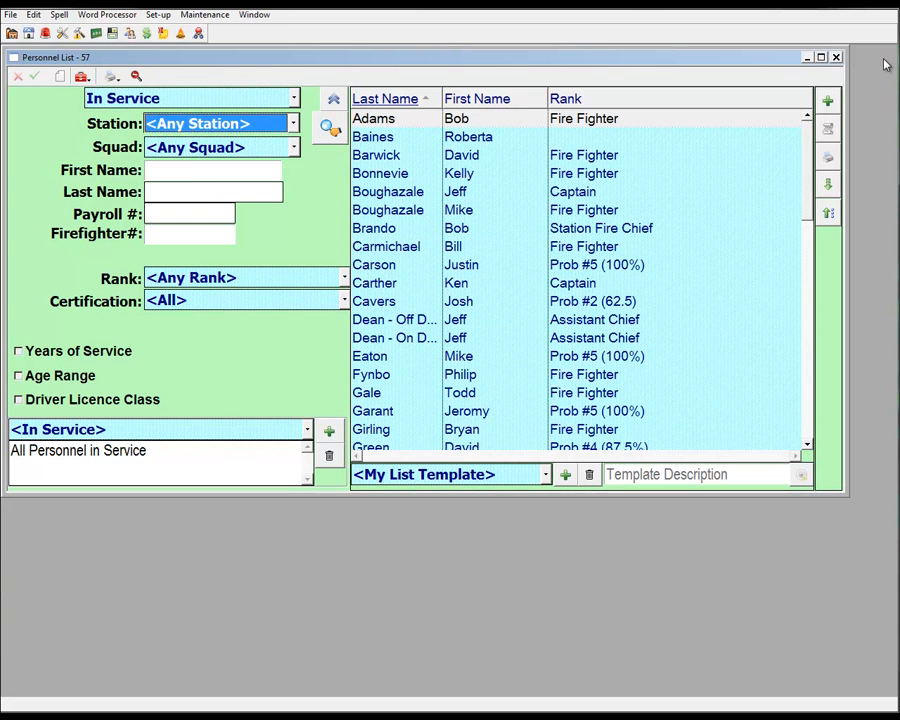
Output the Completed Certificates report for the listed personnel to the screen, covering all dates and any certificate, and close it after viewing
click(829, 158)
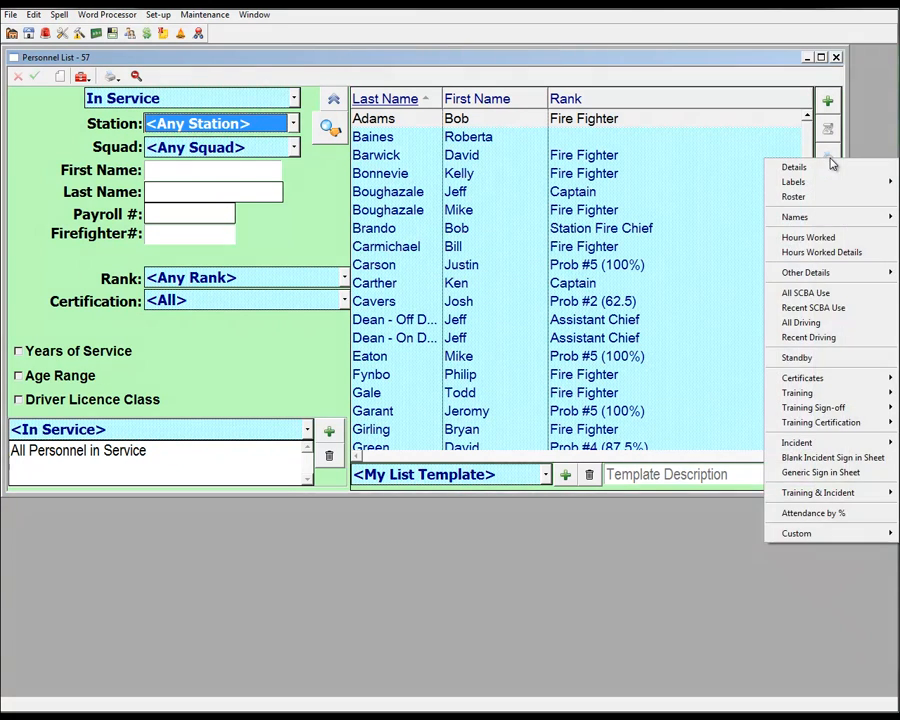
mouse_move(800, 378)
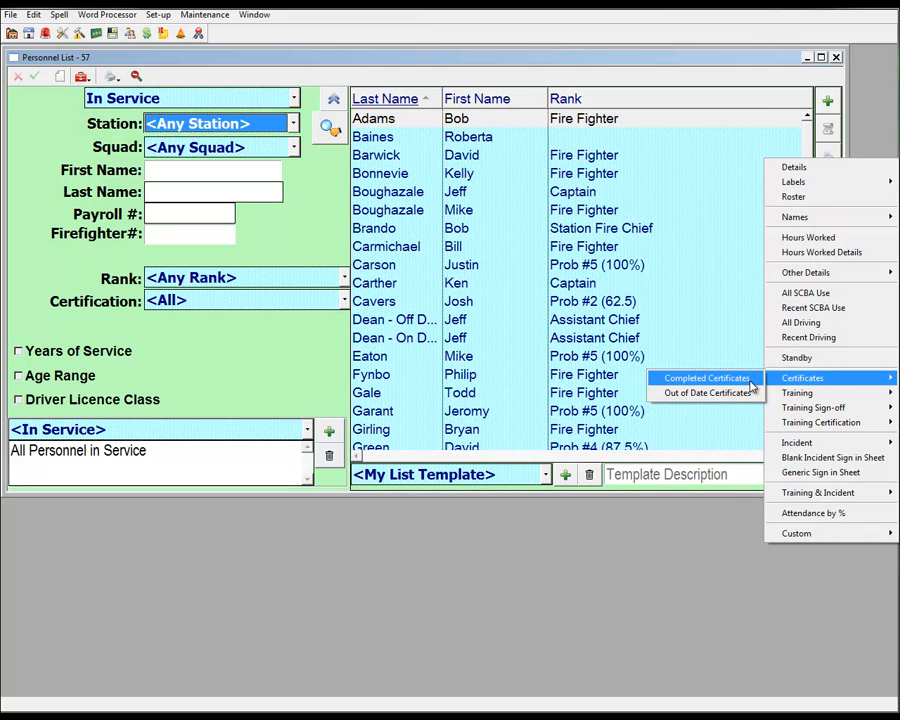
click(706, 378)
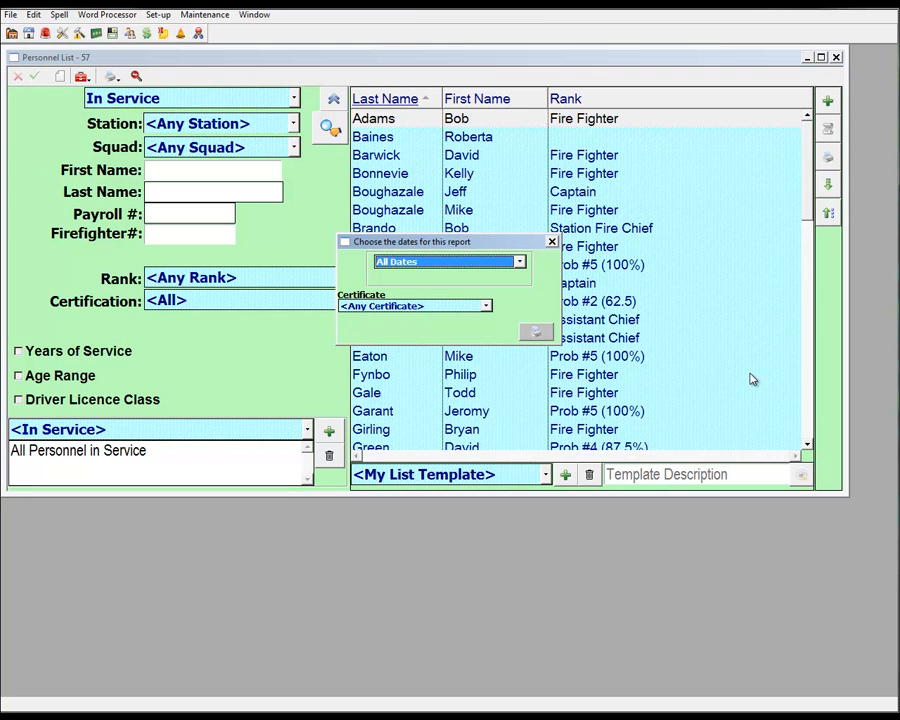
click(544, 340)
click(552, 462)
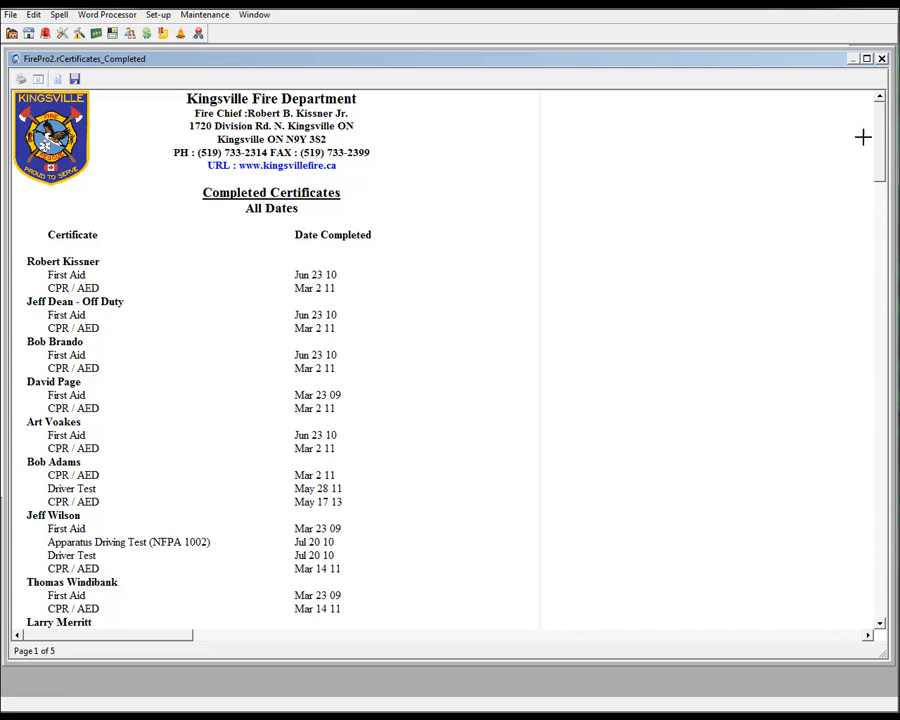
click(883, 60)
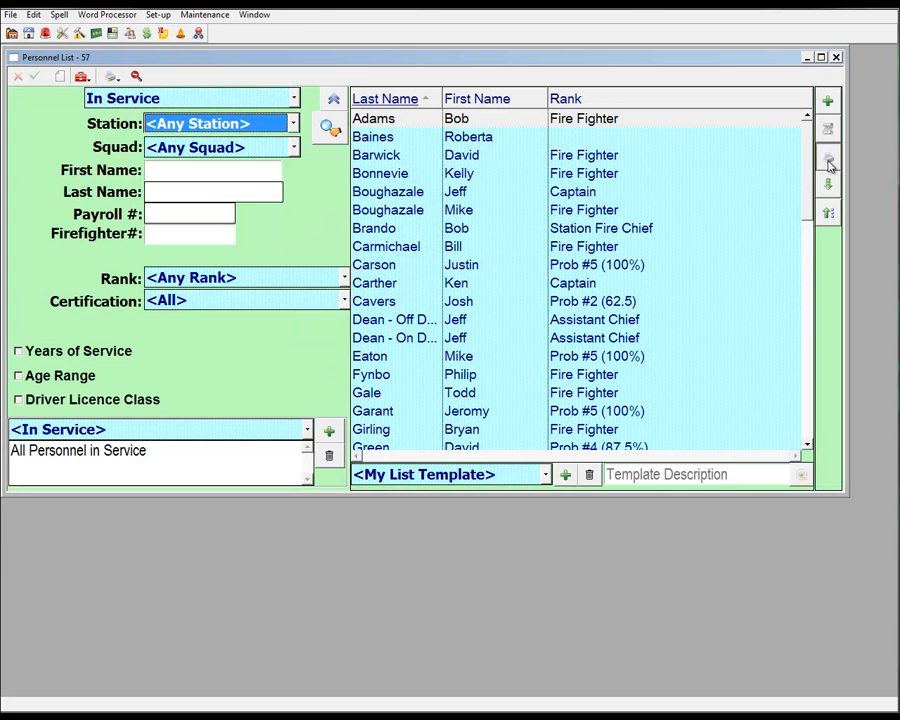
Output the Out of Date Certificates report as of May 17 13 for any certificate, sorted by personnel, and close it after viewing
click(829, 160)
mouse_move(790, 381)
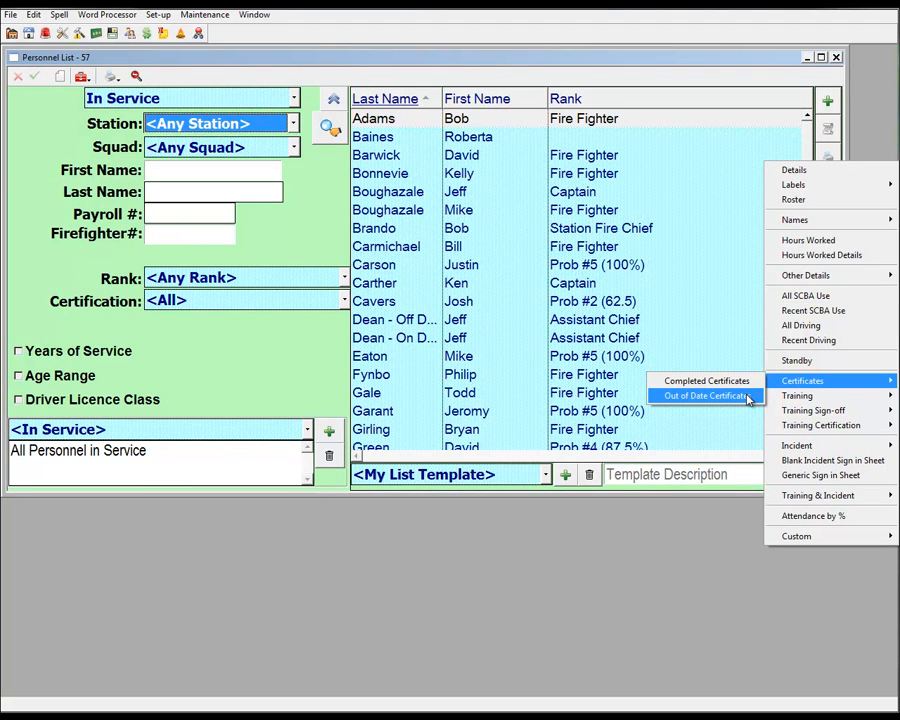
click(748, 399)
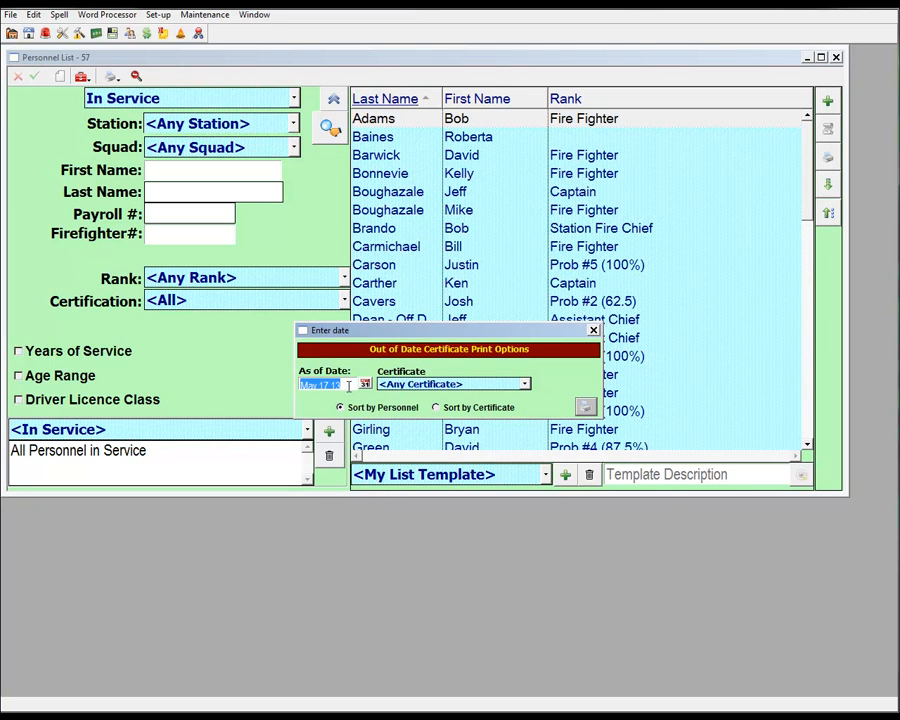
click(586, 405)
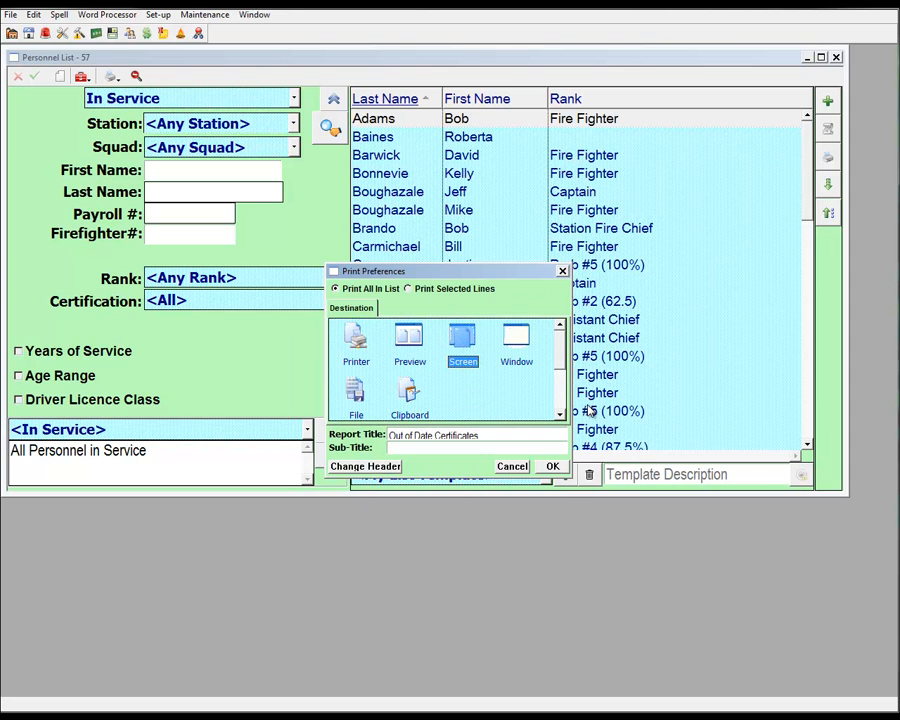
click(553, 465)
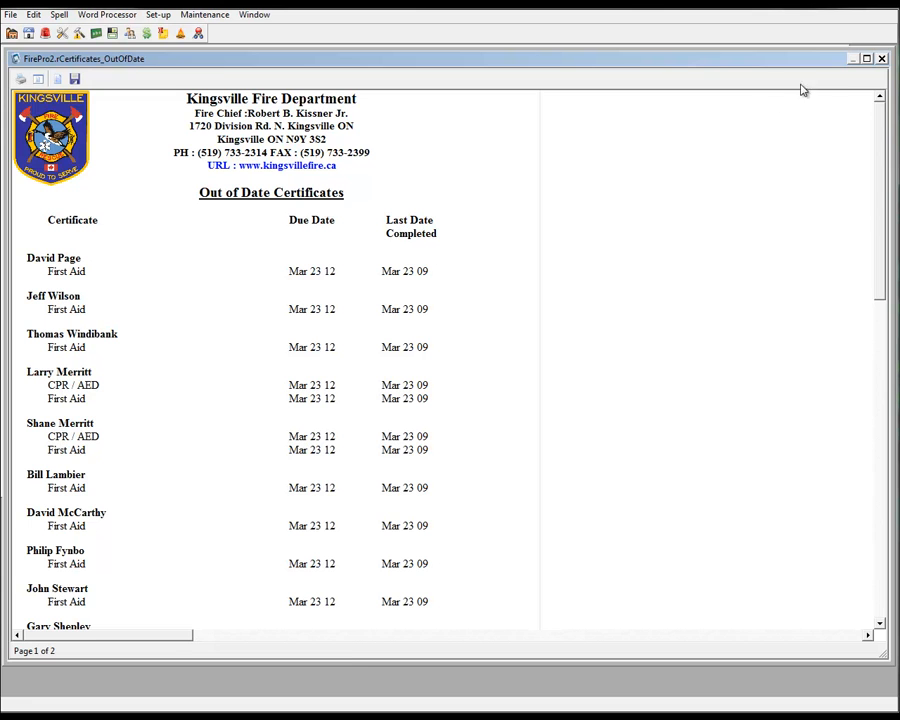
click(882, 59)
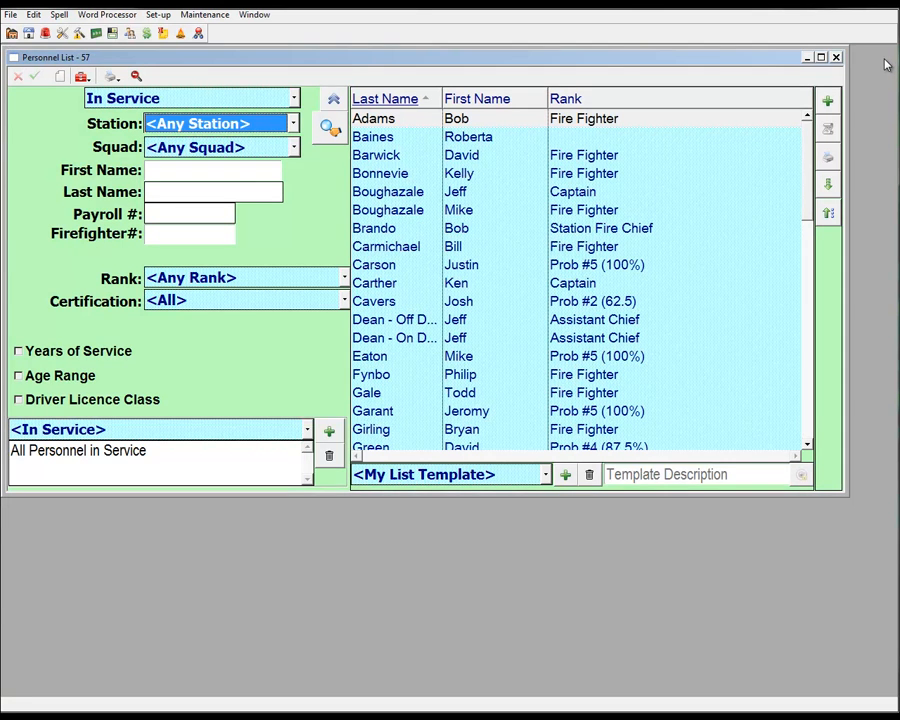
Filter the personnel list with the saved South Station Personnel search
click(212, 429)
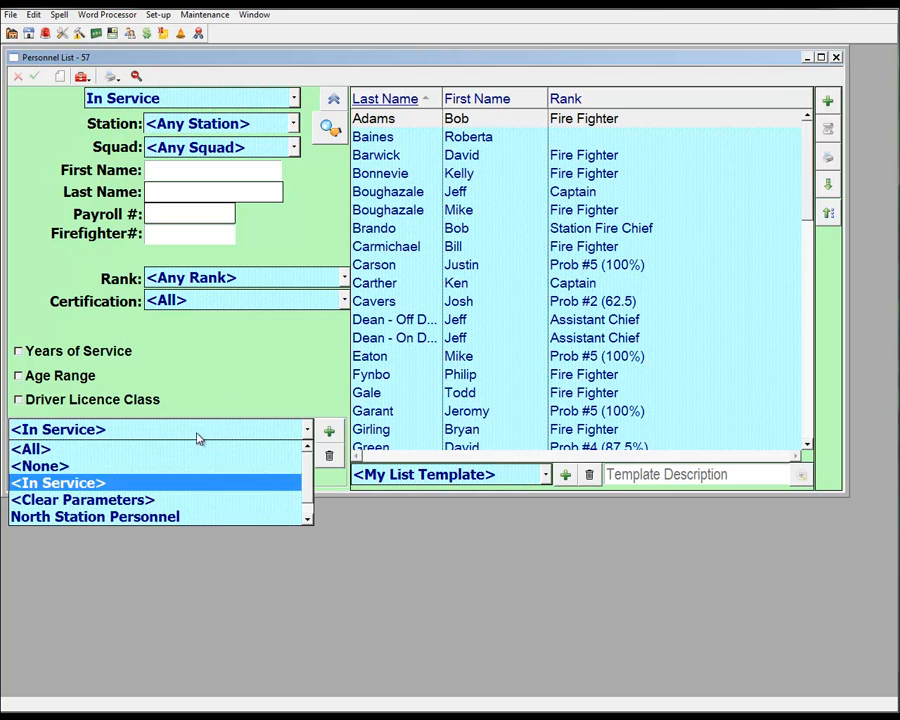
click(128, 516)
click(135, 430)
scroll(120, 482, down, 1)
click(120, 516)
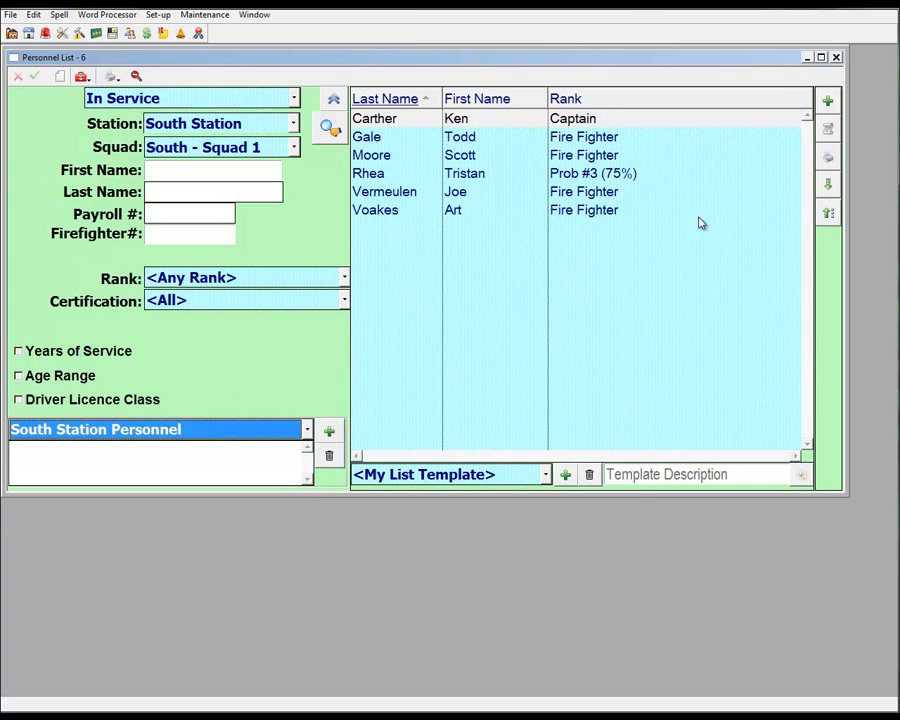
Output the Hours Worked report for This Year to Date, including certificates, for the South Station personnel, and close it after viewing
click(828, 157)
click(787, 233)
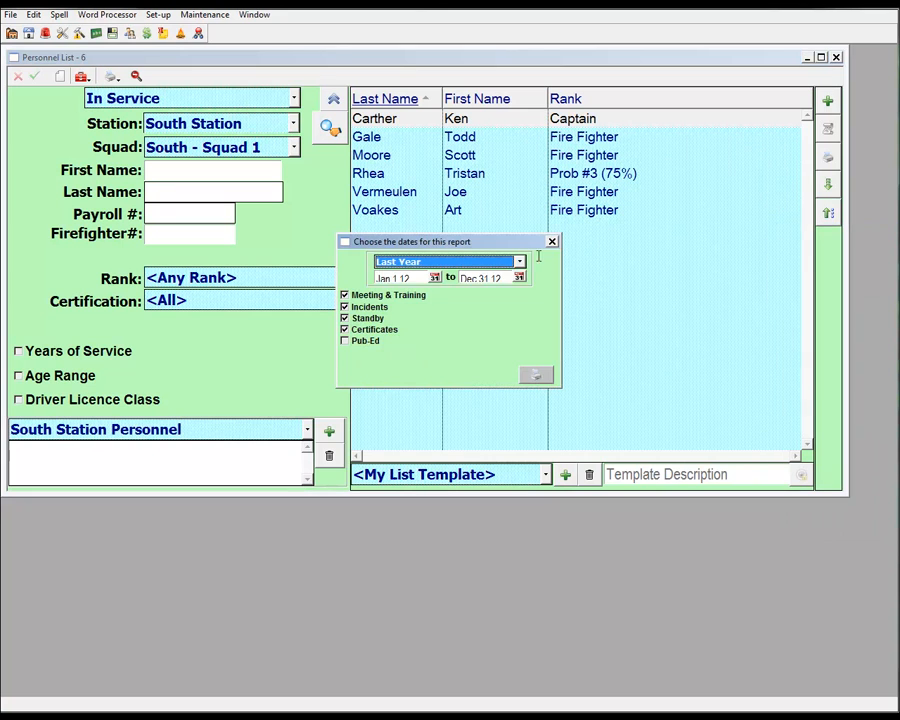
click(423, 262)
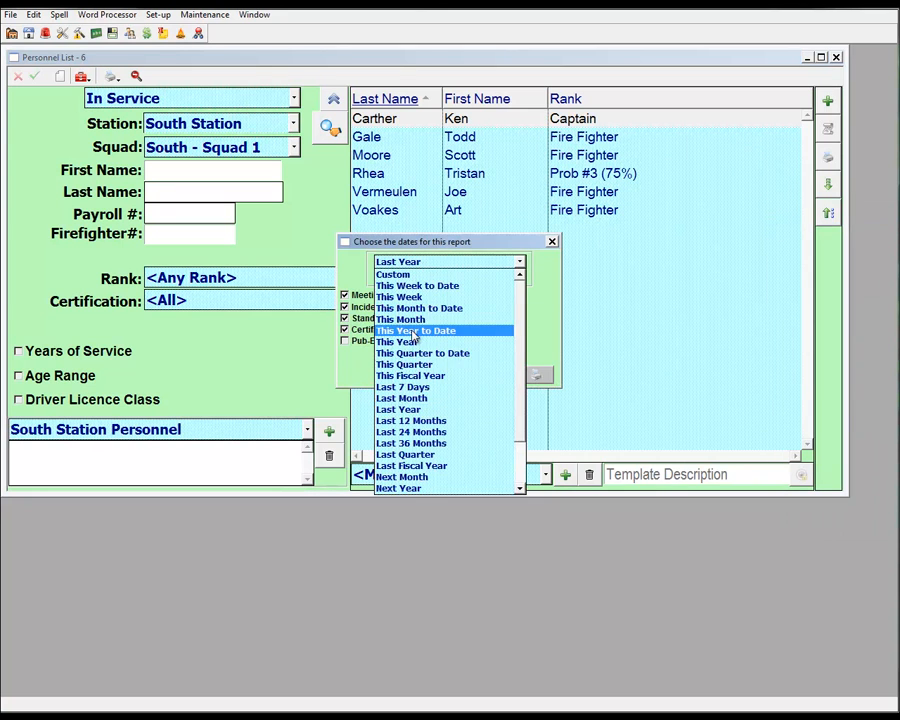
click(415, 330)
click(537, 374)
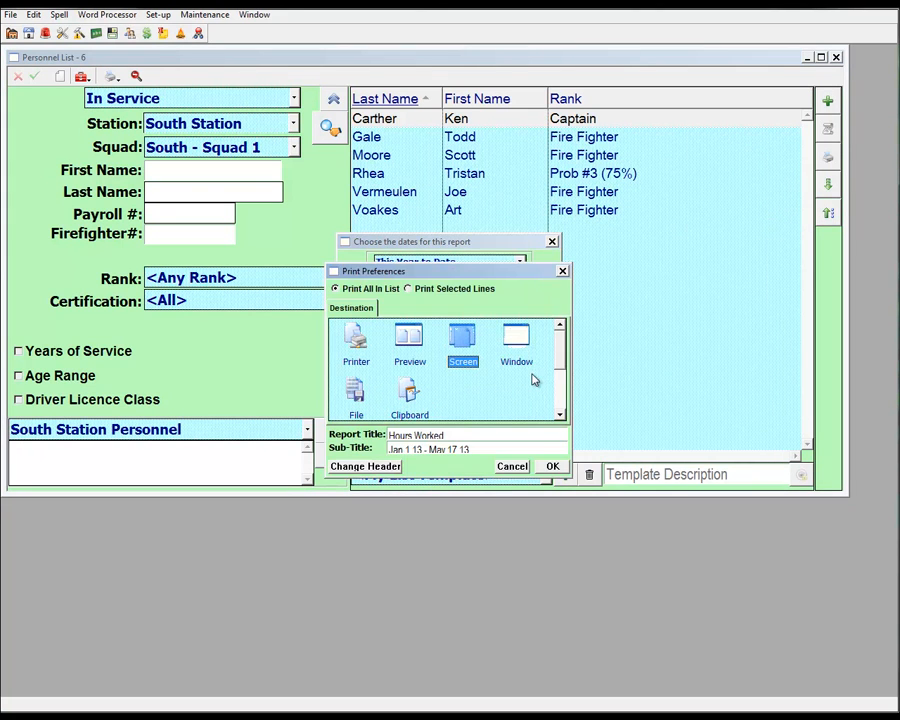
click(552, 466)
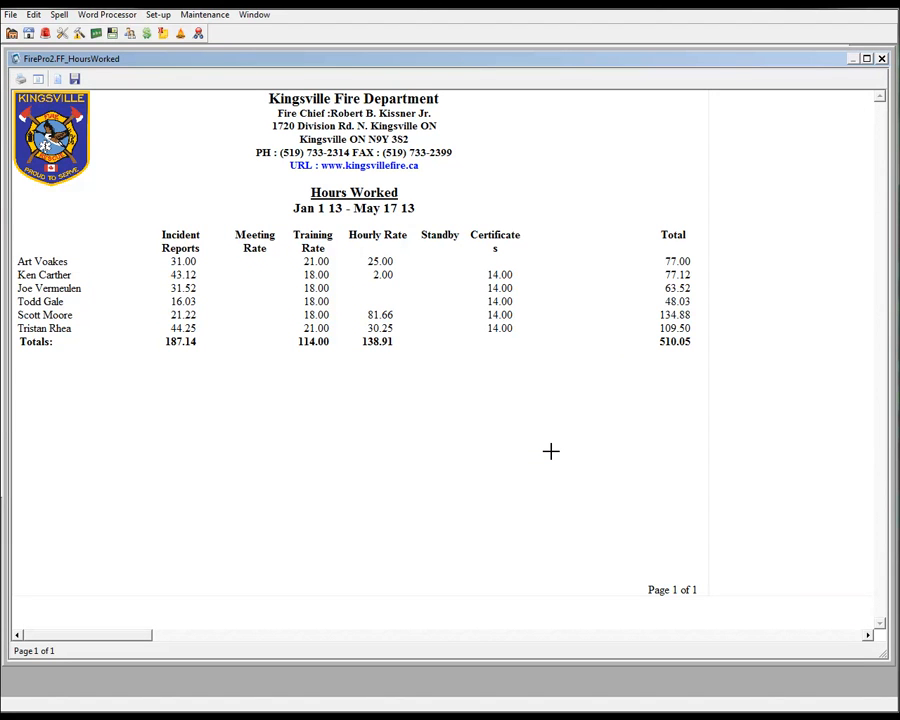
click(881, 60)
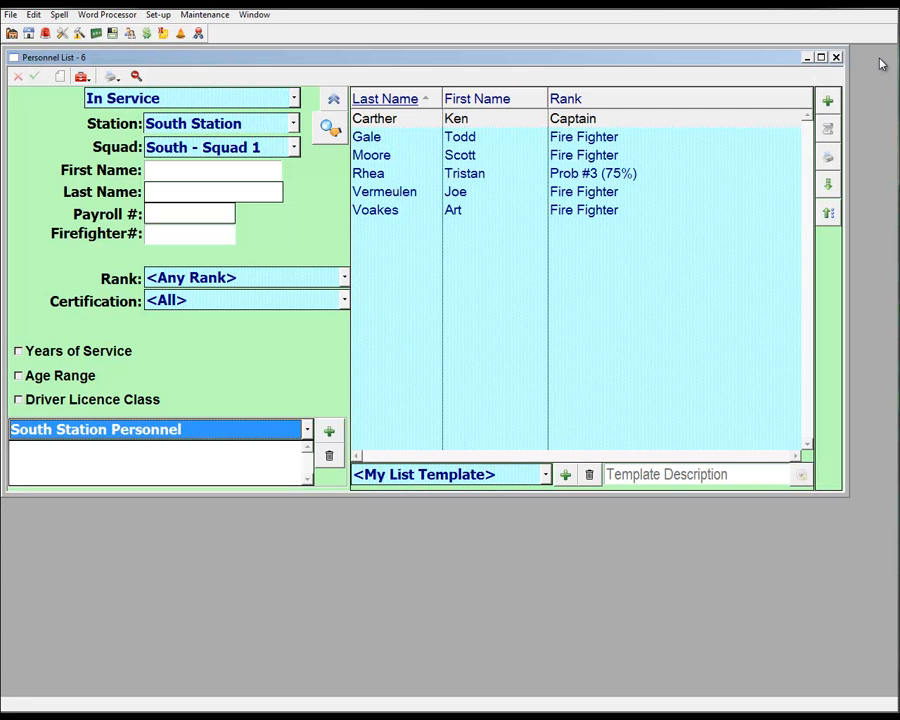